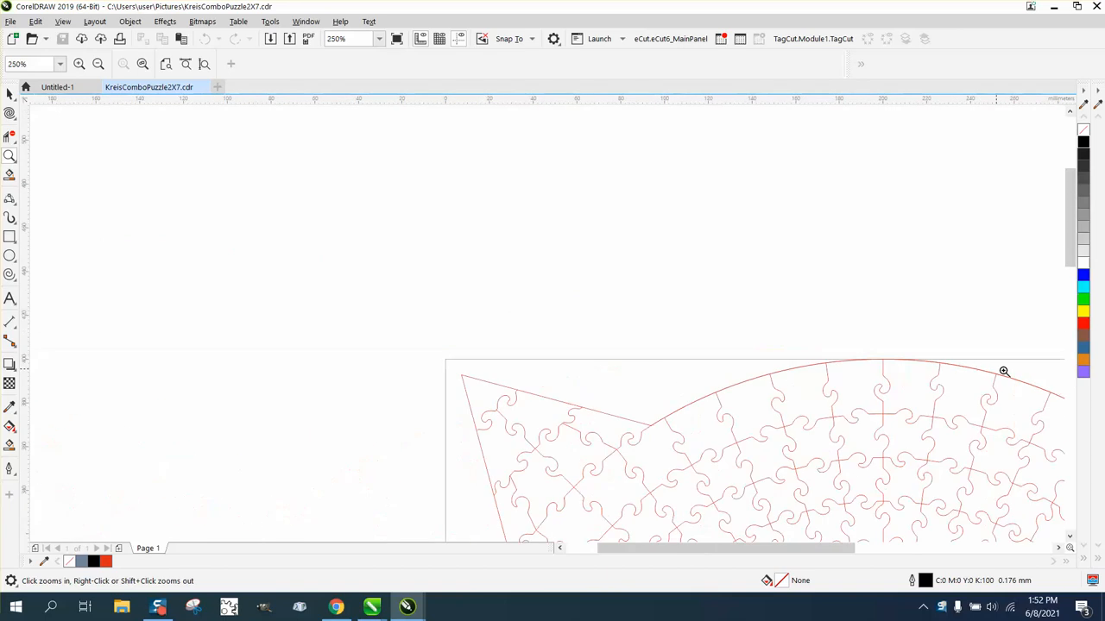
# Step: Inspect the doubled seam line, then break the puzzle apart into separate objects
pyautogui.moveTo(1034, 380); pyautogui.dragTo(1052, 398)
pyautogui.moveTo(682, 399); pyautogui.dragTo(713, 430)
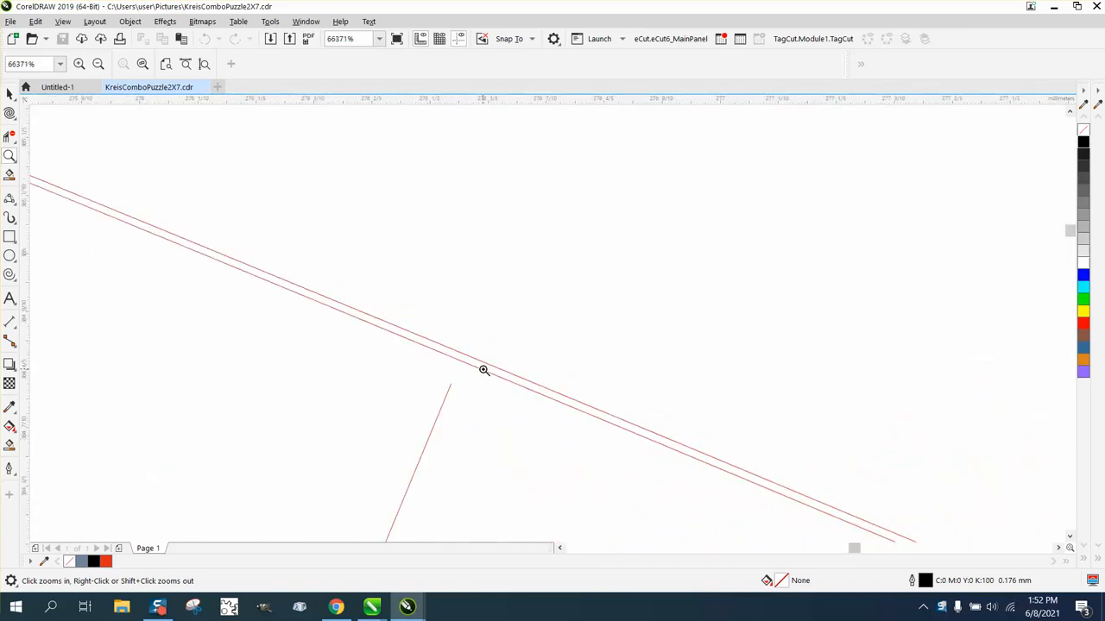
pyautogui.scroll(-10, 483, 373)
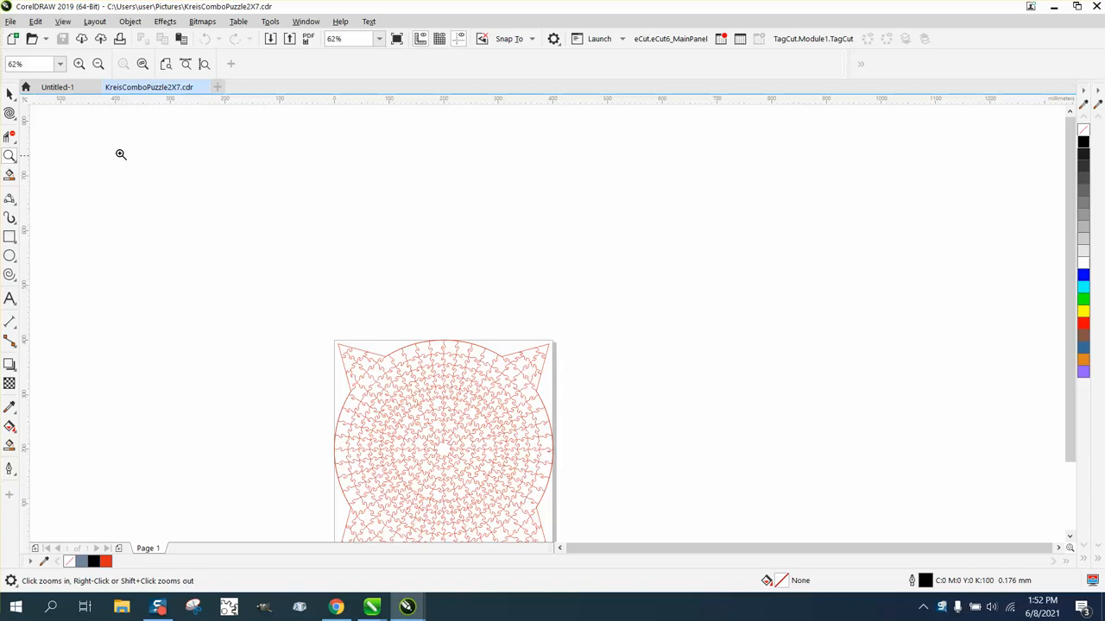
pyautogui.click(9, 93)
pyautogui.click(469, 346)
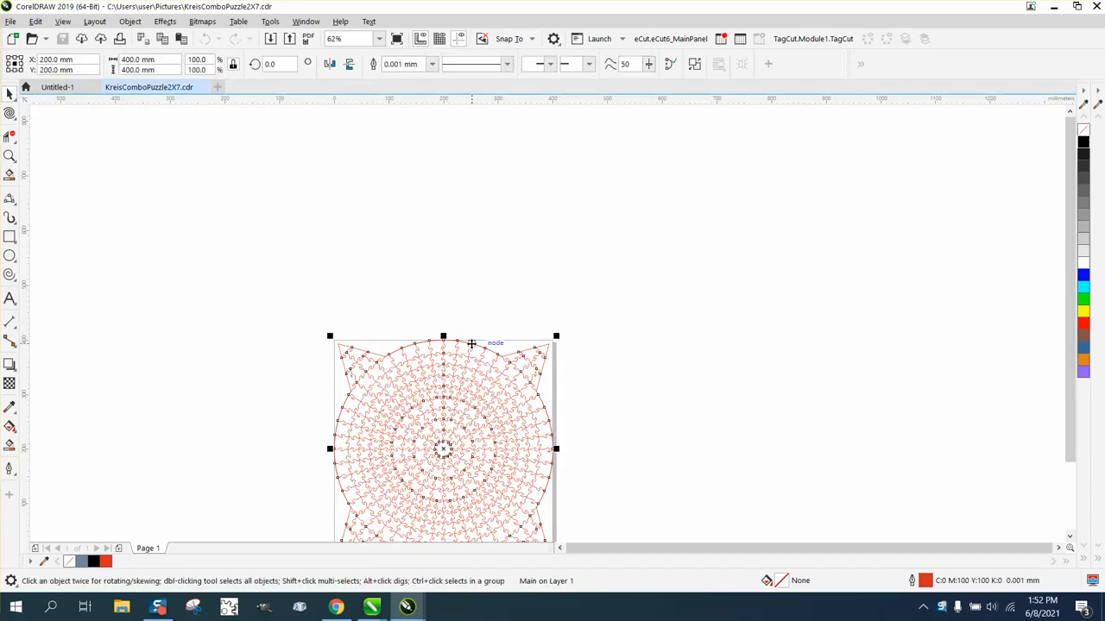
pyautogui.click(130, 21)
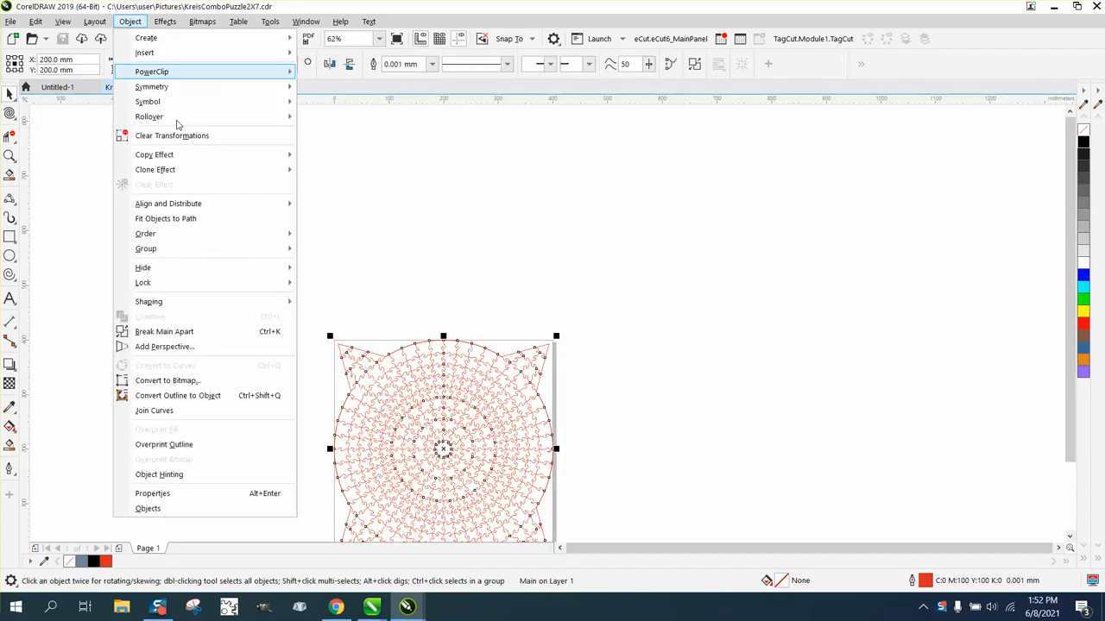
pyautogui.click(199, 332)
# Step: Set the document nudge distance to 425 mm
pyautogui.click(537, 306)
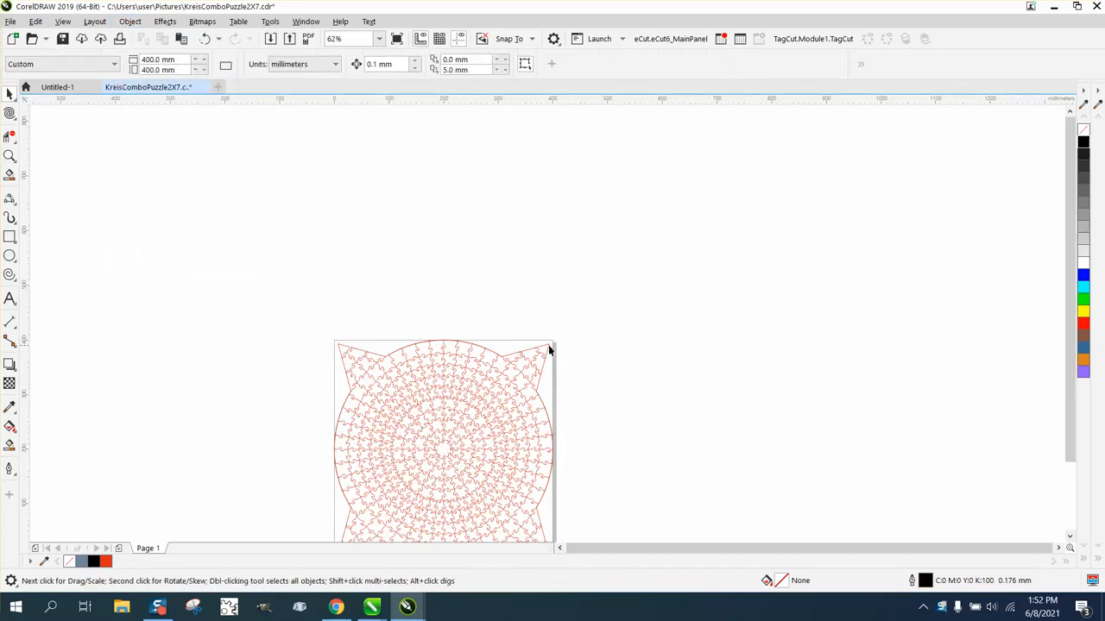
pyautogui.click(548, 348)
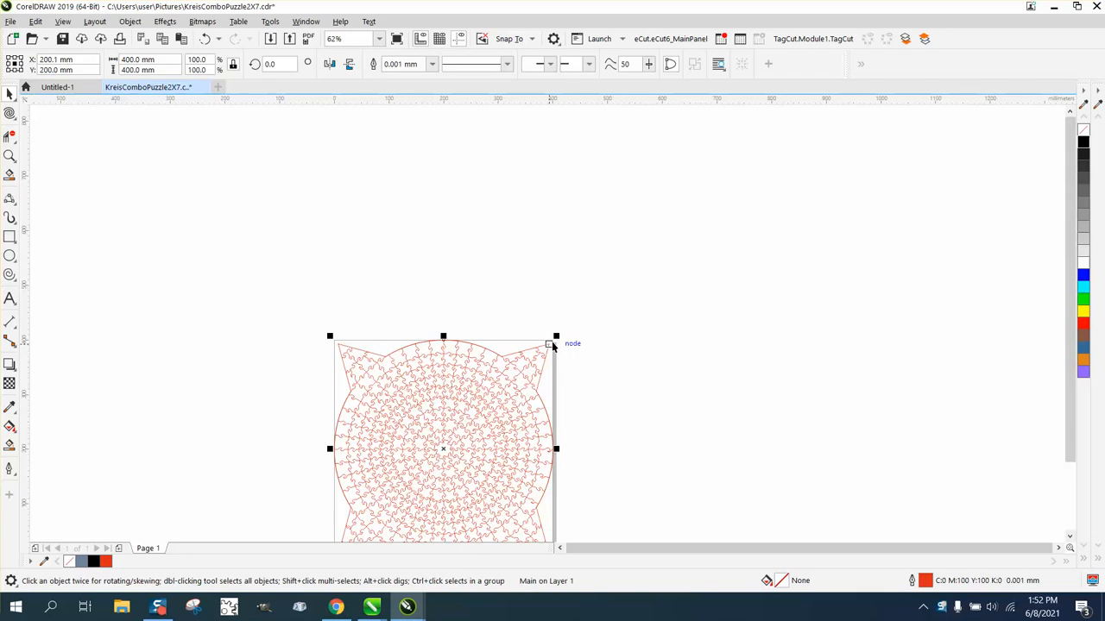
pyautogui.click(689, 264)
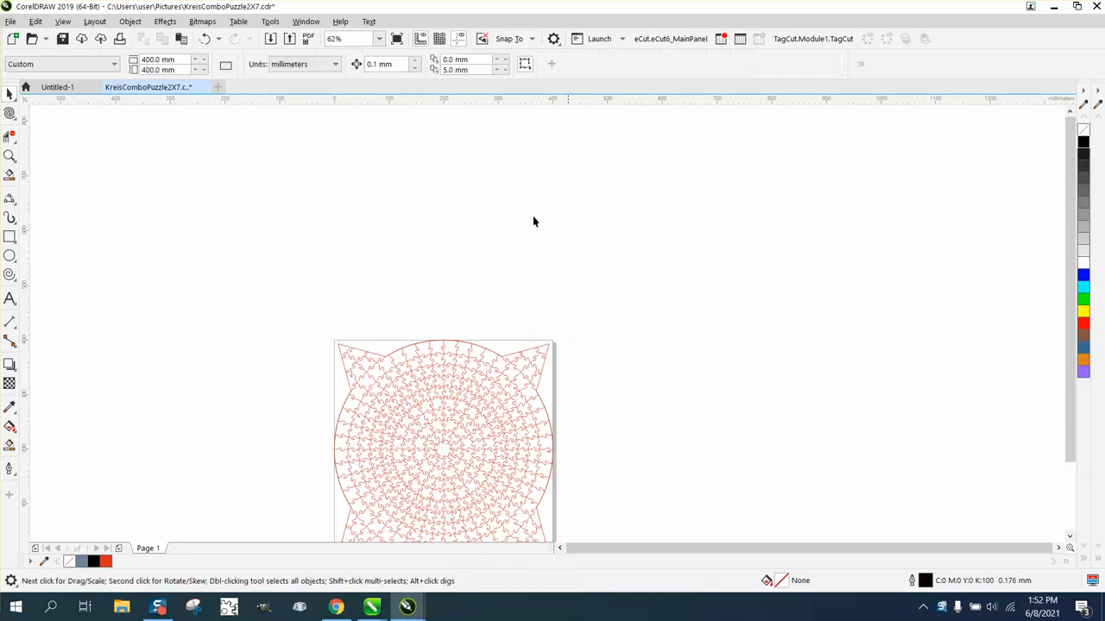
pyautogui.scroll(-2, 321, 268)
pyautogui.moveTo(528, 445); pyautogui.dragTo(527, 443)
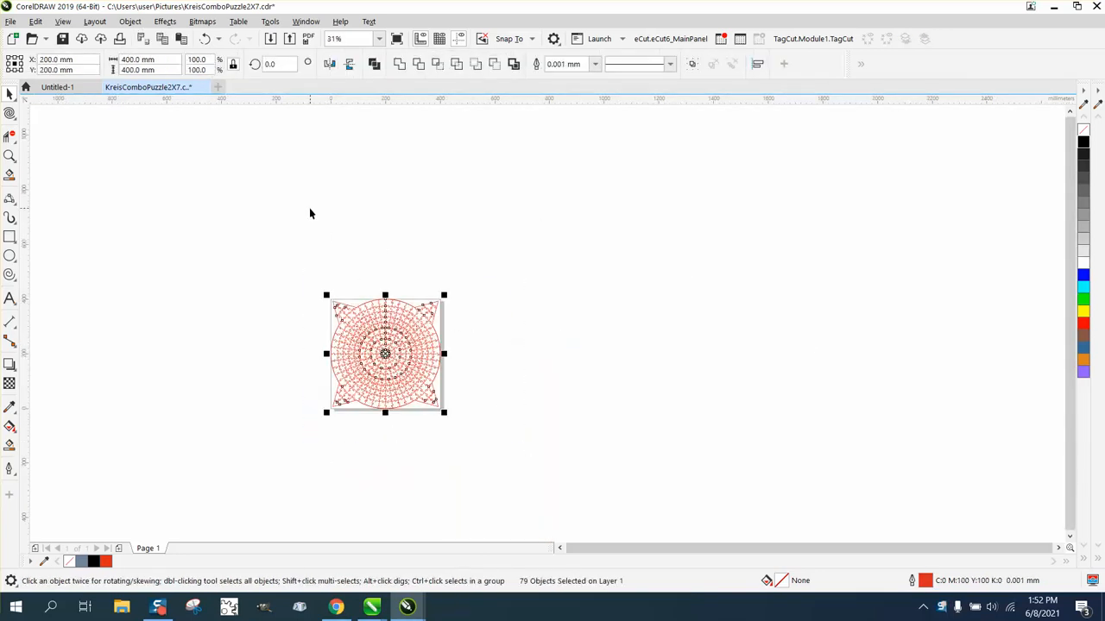
pyautogui.click(377, 162)
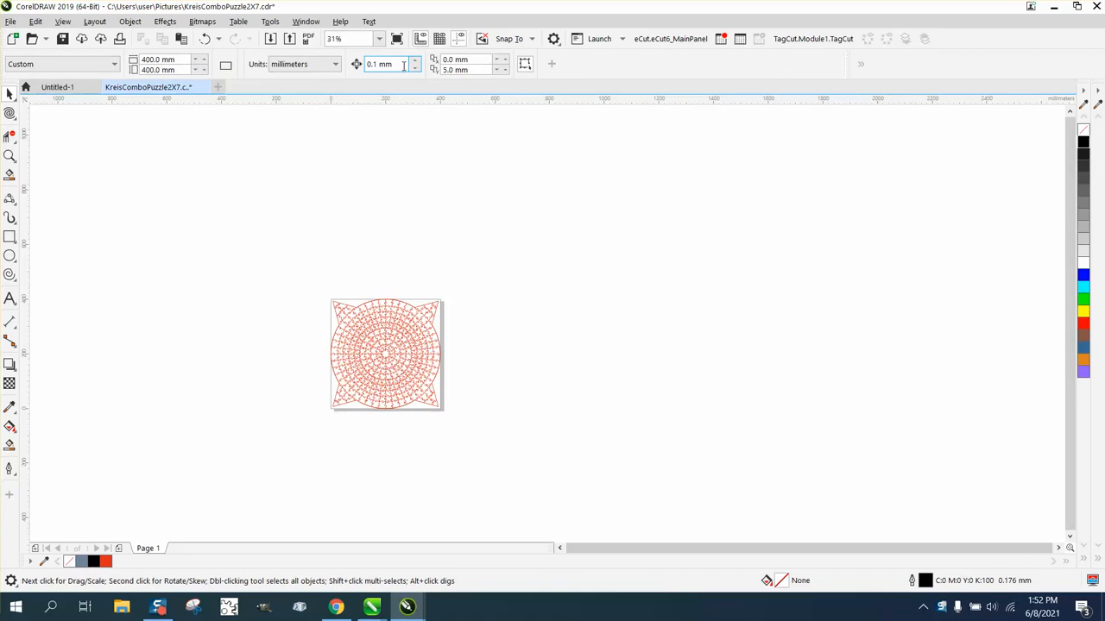
pyautogui.doubleClick(385, 64)
pyautogui.write('425')
# Step: Nudge the notched outer border shape 425 mm to the right of the puzzle
pyautogui.click(434, 304)
pyautogui.press('Right')
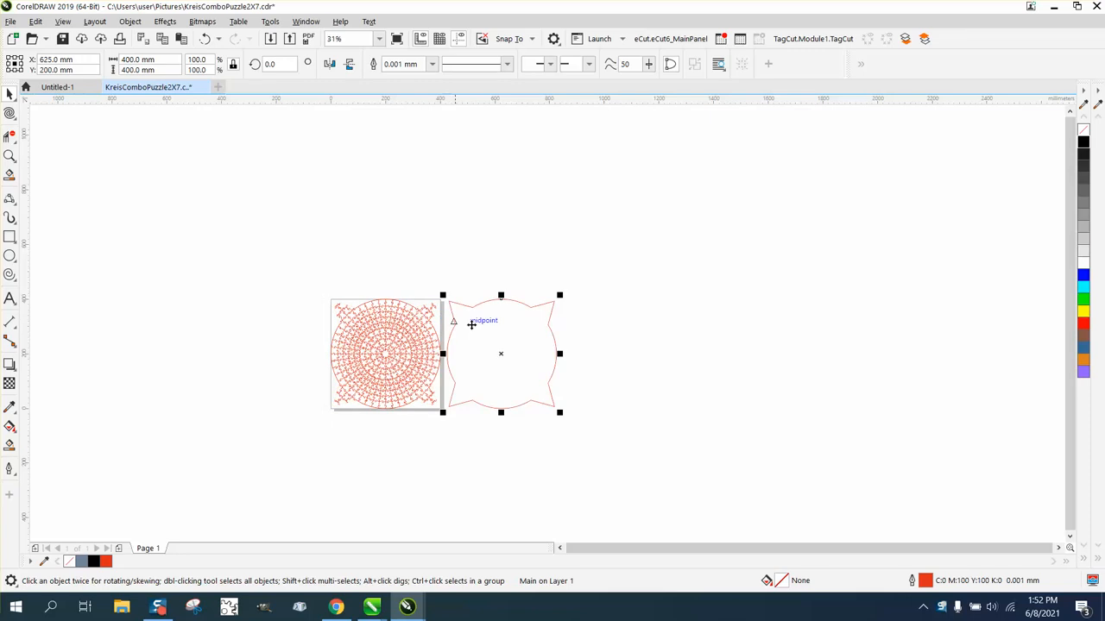
pyautogui.click(10, 156)
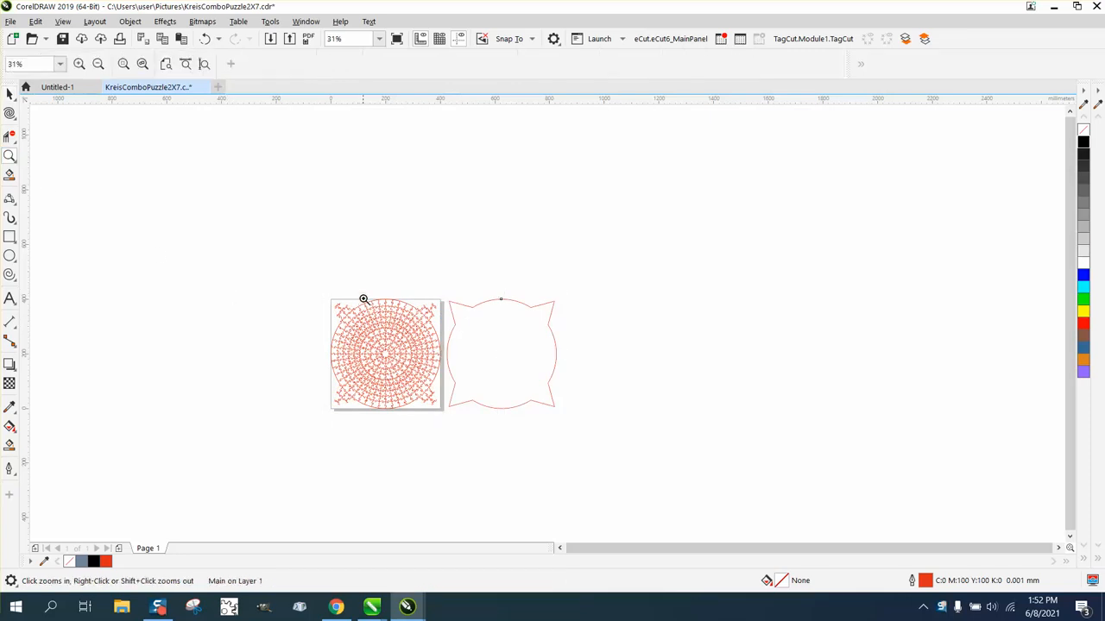
pyautogui.moveTo(362, 299); pyautogui.dragTo(459, 338)
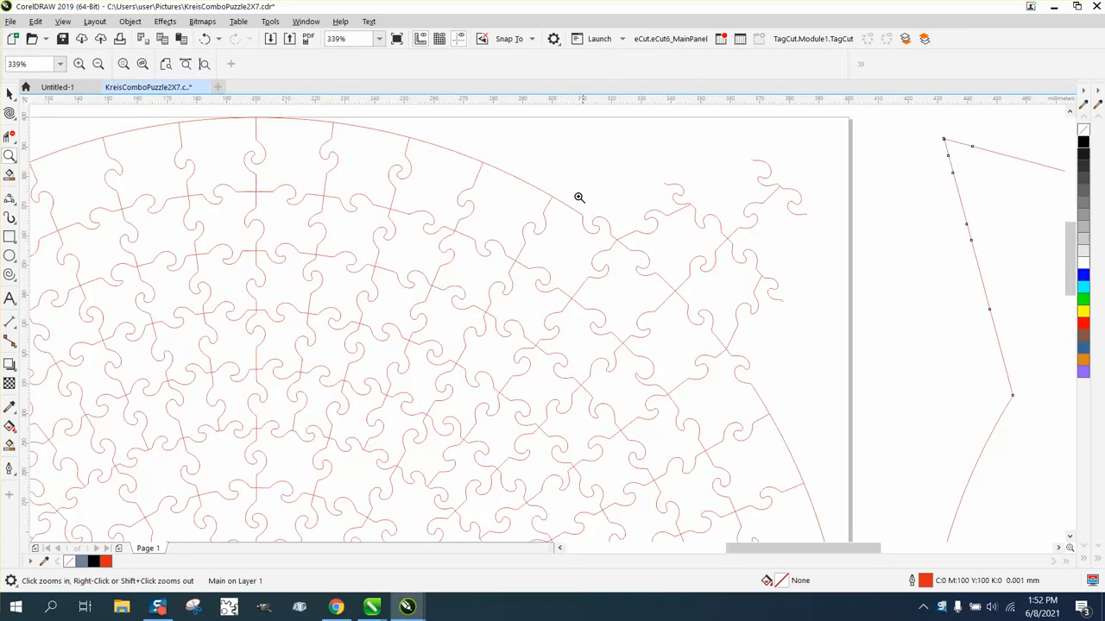
# Step: Delete the upper-left, top and upper-right arcs of the circle with Virtual Segment Delete
pyautogui.scroll(-2, 955, 372)
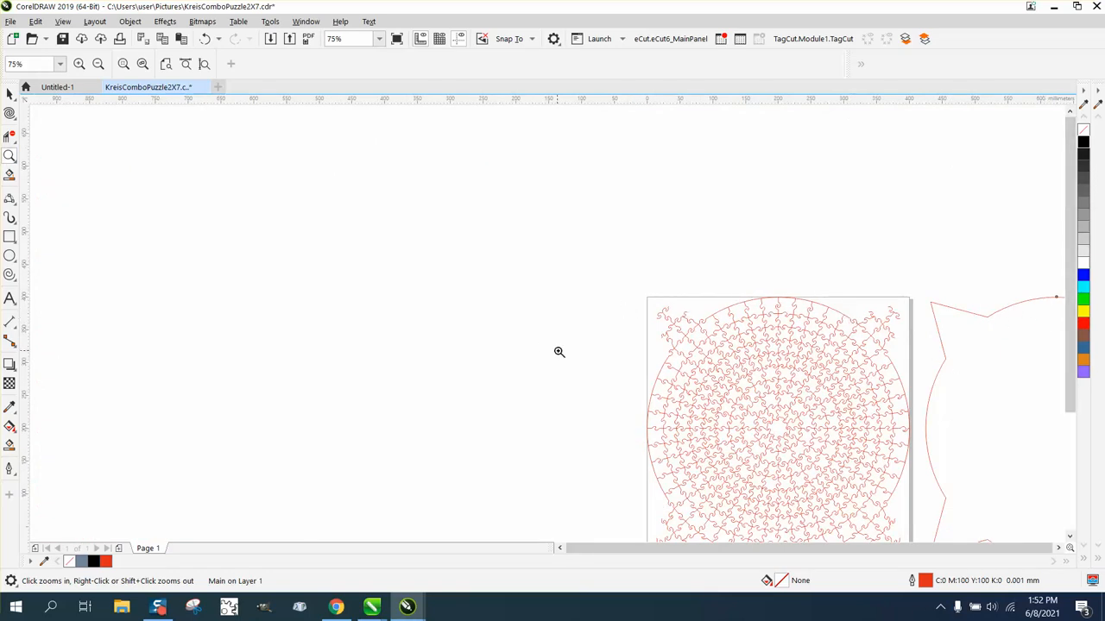
pyautogui.moveTo(611, 285); pyautogui.dragTo(920, 420)
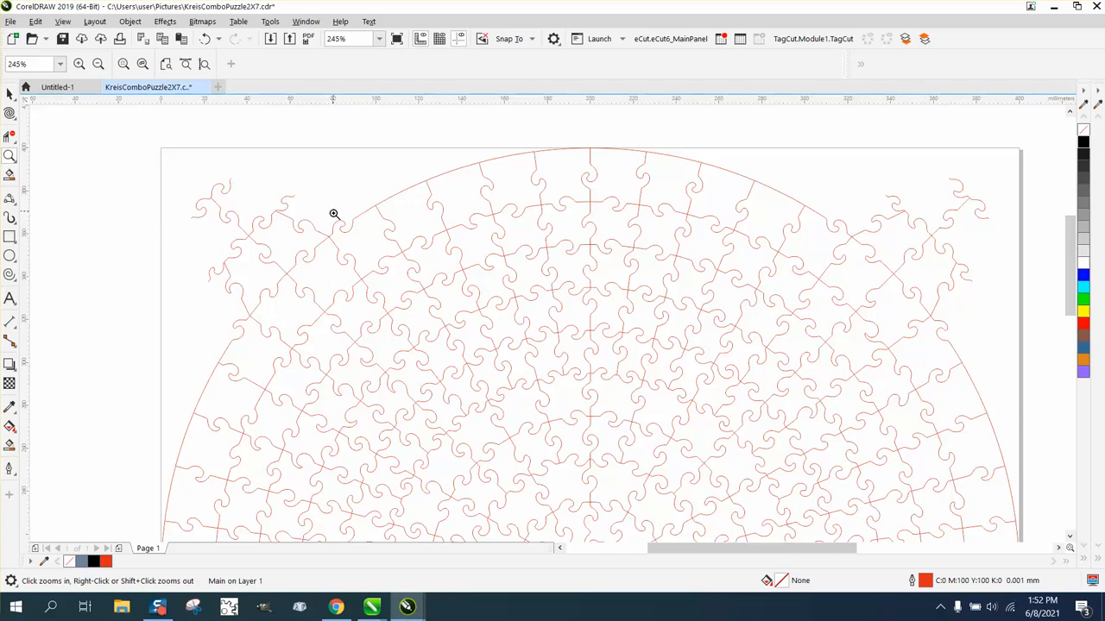
pyautogui.click(10, 138)
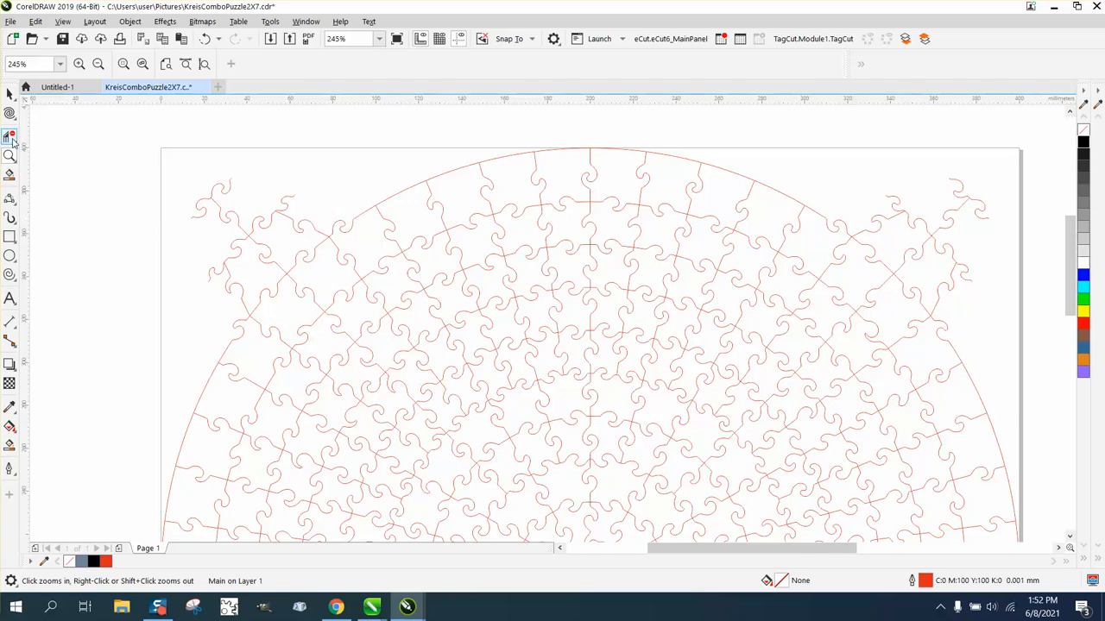
pyautogui.click(409, 191)
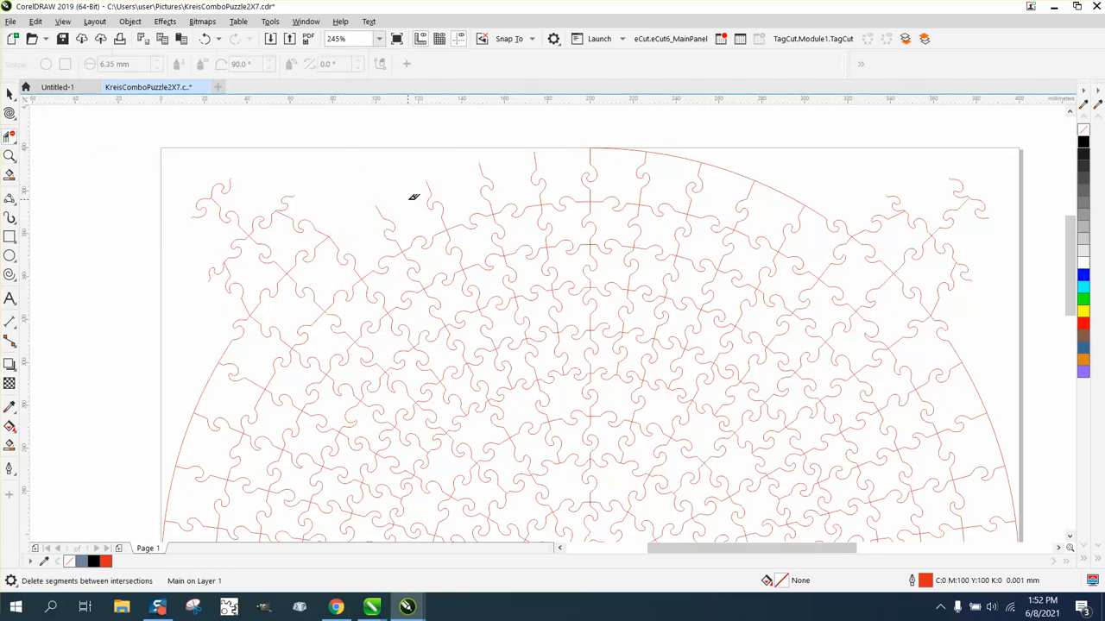
pyautogui.click(636, 152)
pyautogui.click(788, 202)
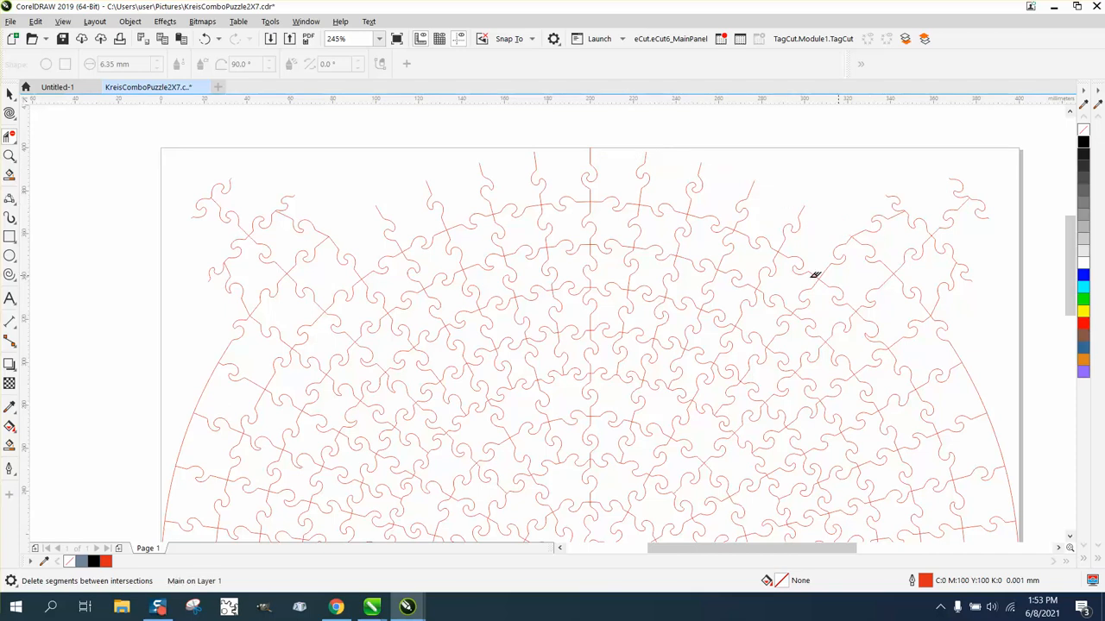
pyautogui.scroll(-2, 815, 274)
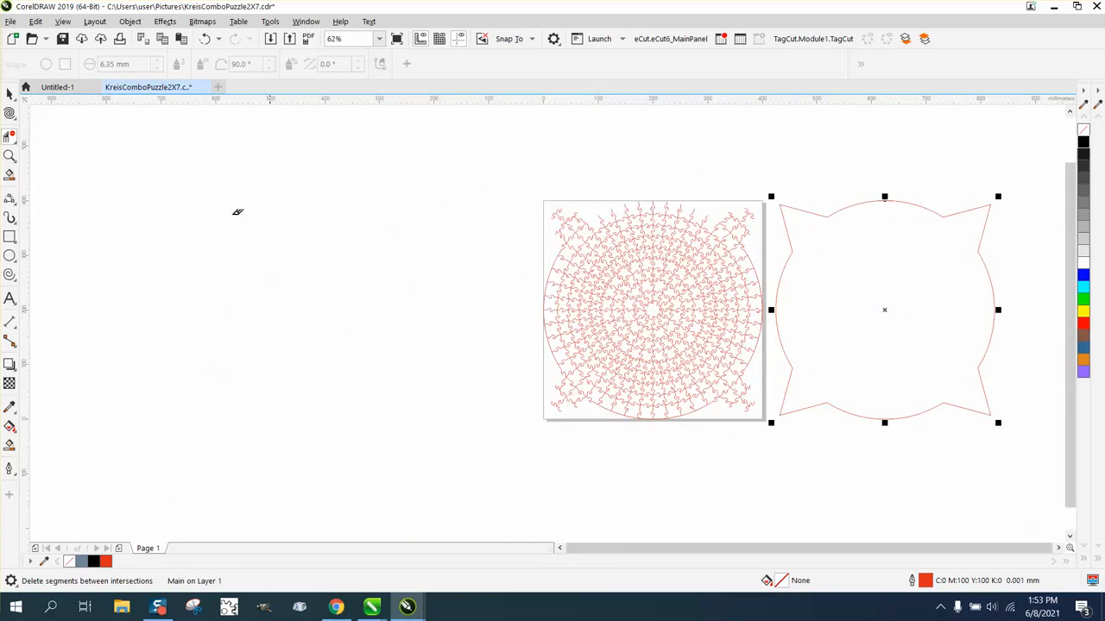
pyautogui.click(10, 156)
# Step: Delete the circle's left, lower-left, bottom, lower-right and upper-right arc segments
pyautogui.moveTo(523, 231); pyautogui.dragTo(734, 422)
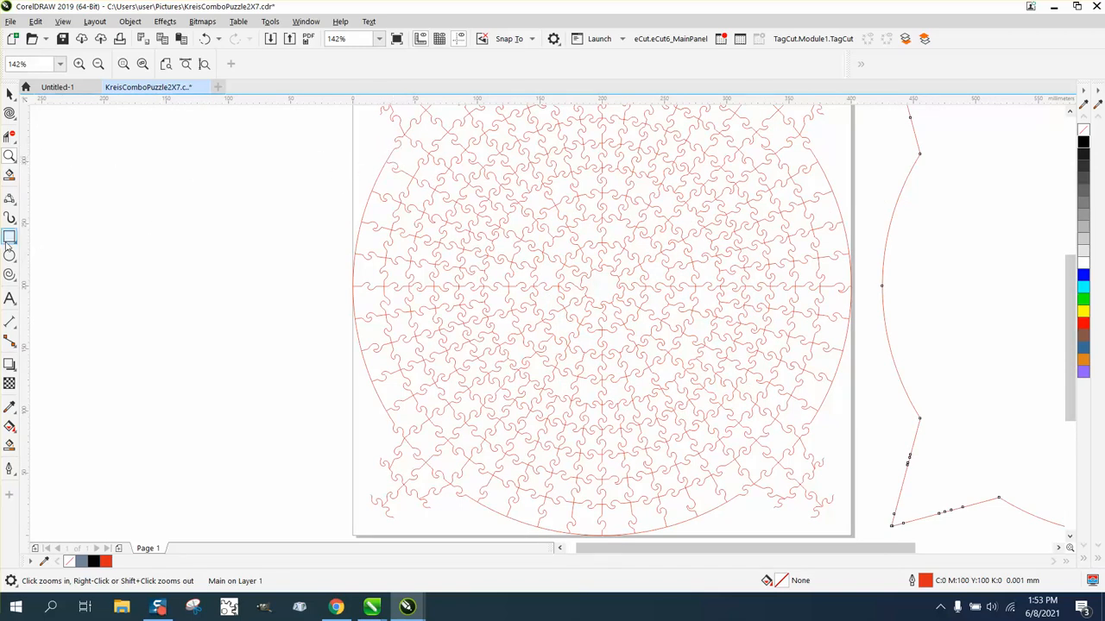
pyautogui.click(9, 135)
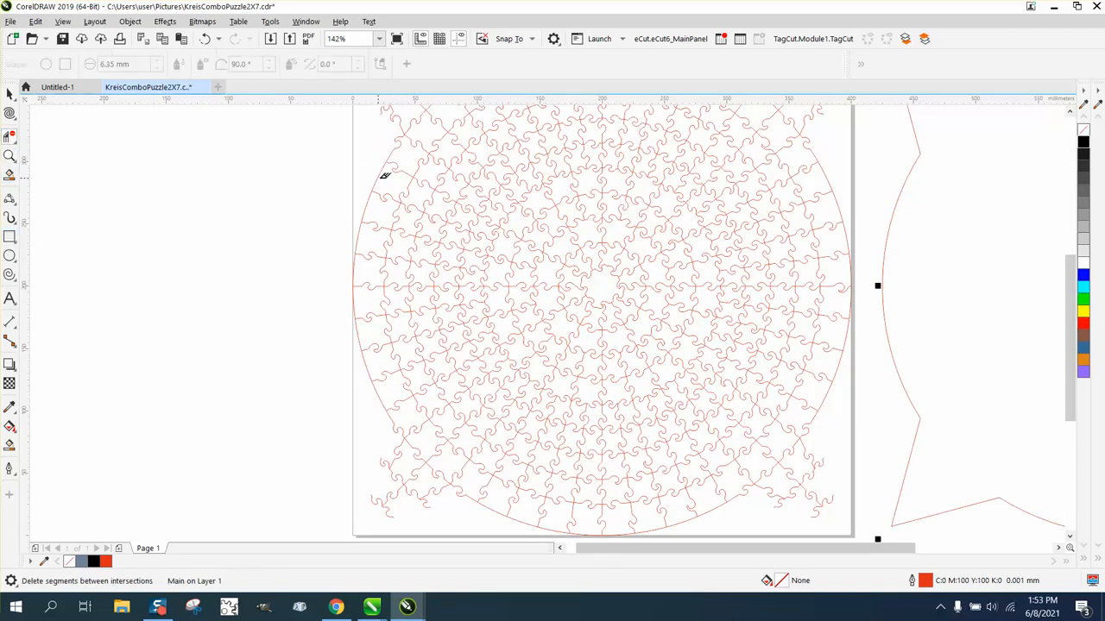
pyautogui.click(379, 173)
pyautogui.click(339, 337)
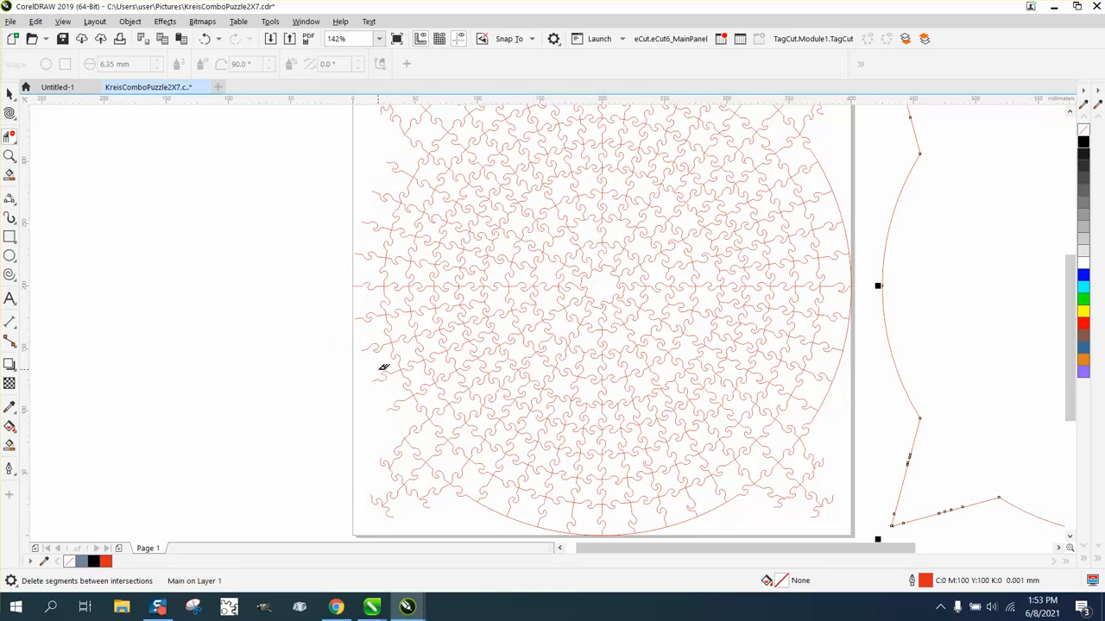
pyautogui.click(493, 503)
pyautogui.scroll(-1, 662, 550)
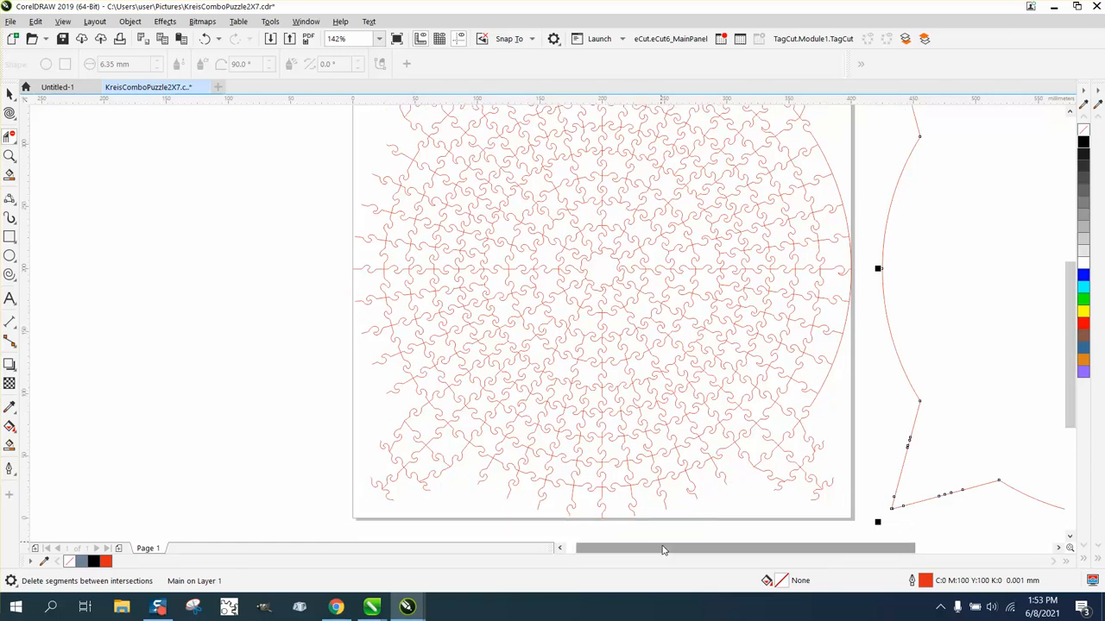
pyautogui.click(826, 402)
pyautogui.click(847, 223)
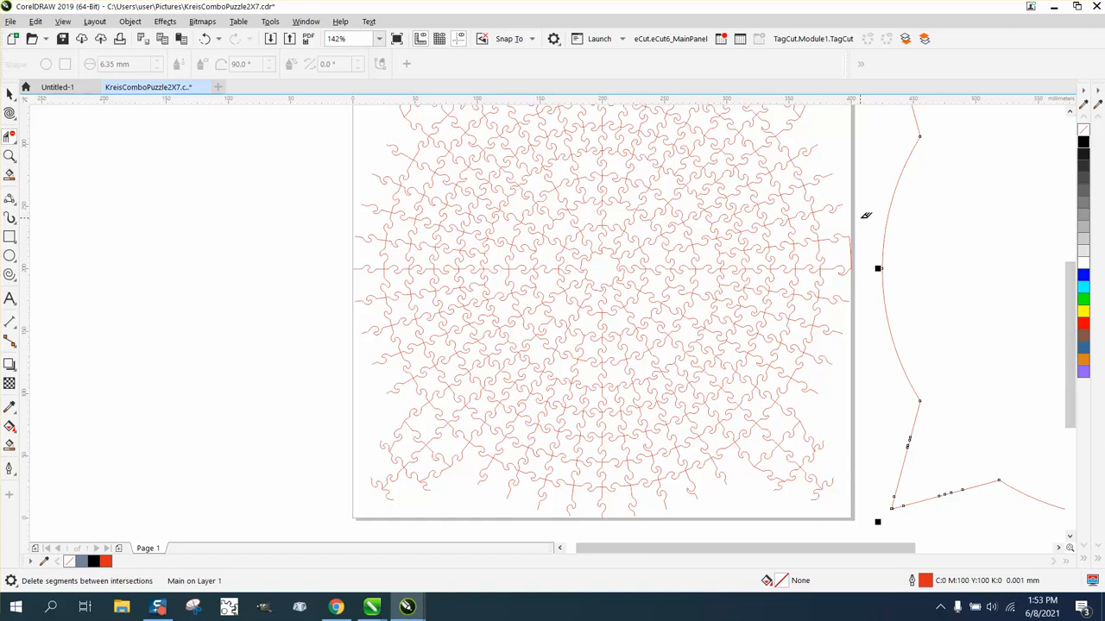
pyautogui.scroll(-2, 867, 246)
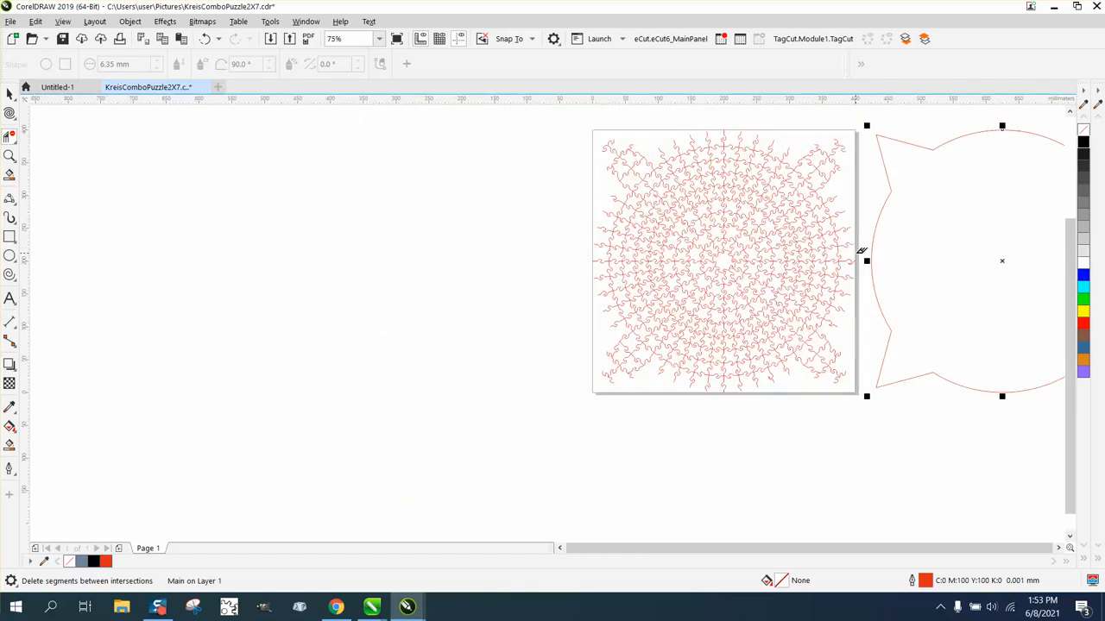
pyautogui.click(9, 93)
# Step: Centre the border shape over the puzzle and zoom in where it meets a cut line
pyautogui.click(920, 147)
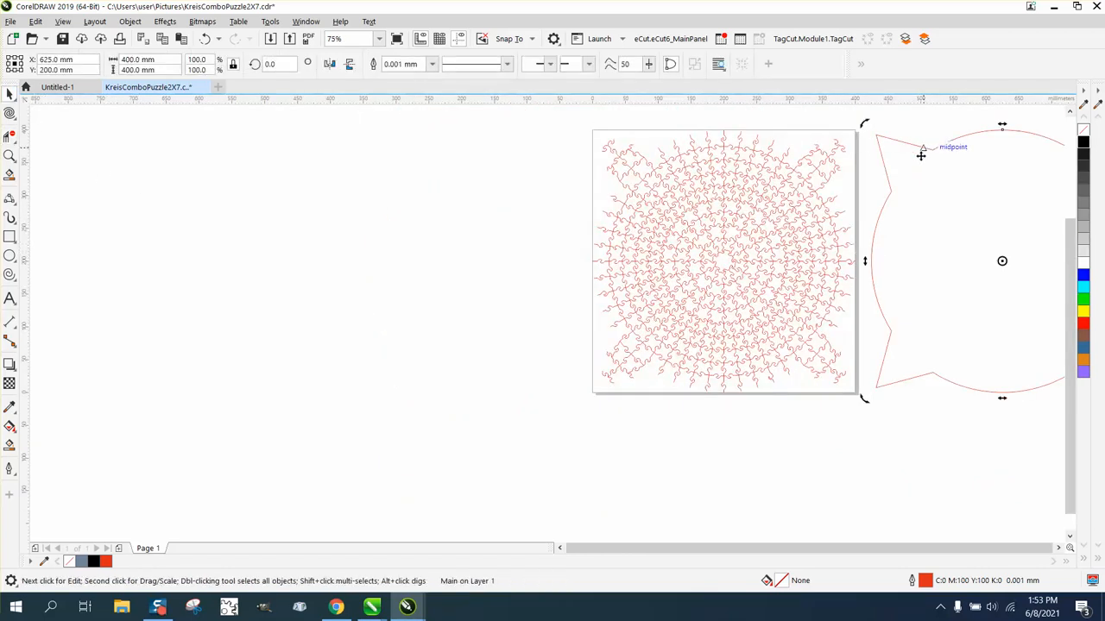
pyautogui.press('p')
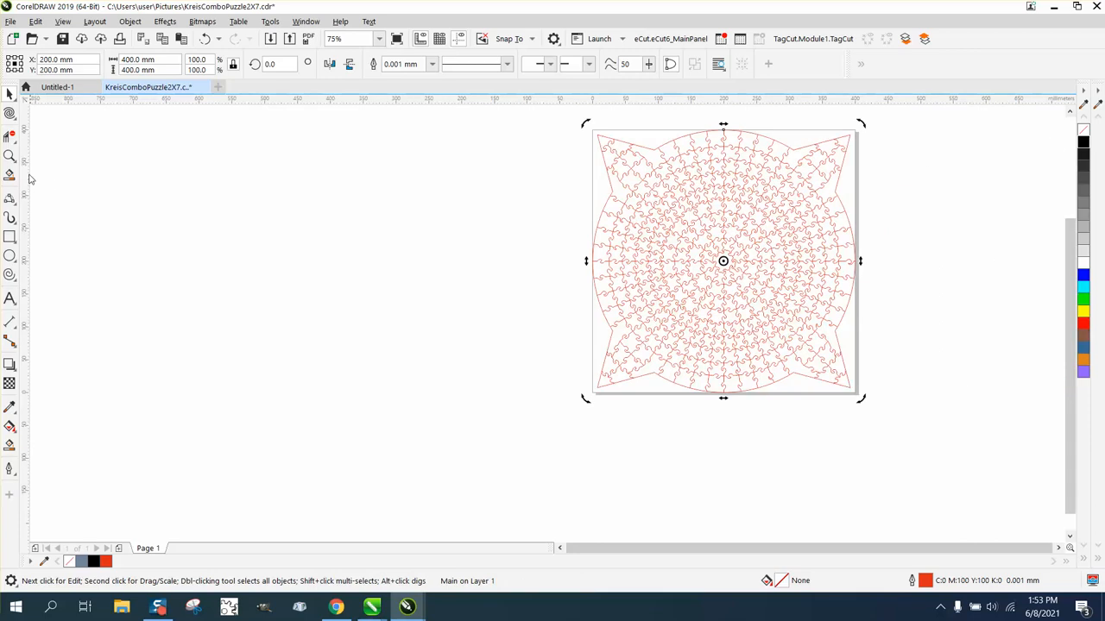
pyautogui.click(9, 155)
pyautogui.moveTo(614, 143); pyautogui.dragTo(726, 194)
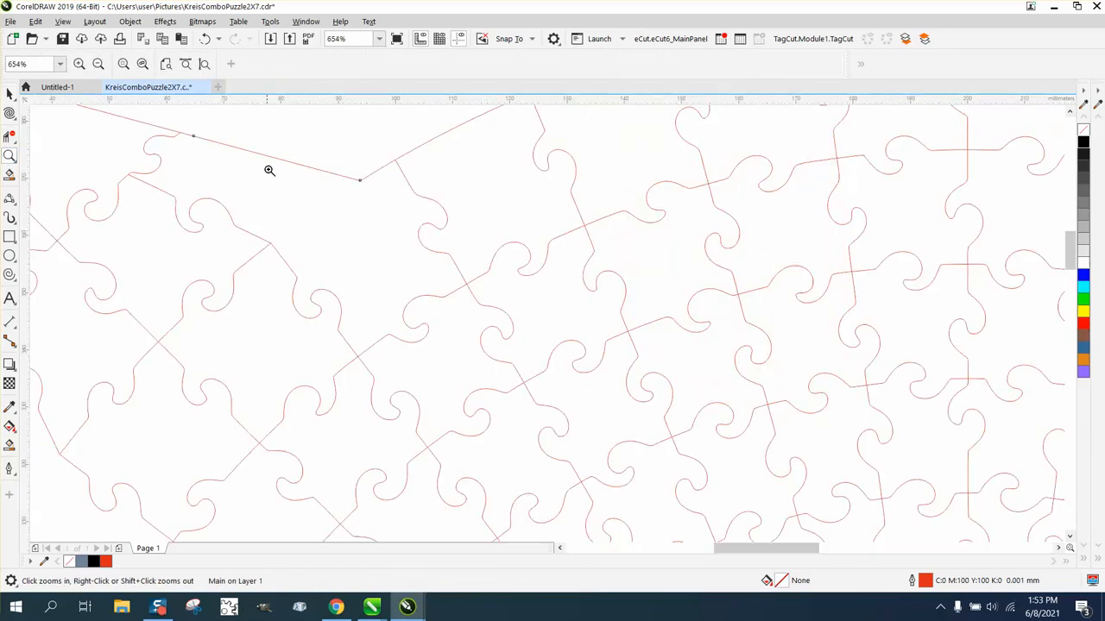
pyautogui.scroll(-4, 329, 211)
pyautogui.moveTo(467, 160); pyautogui.dragTo(528, 178)
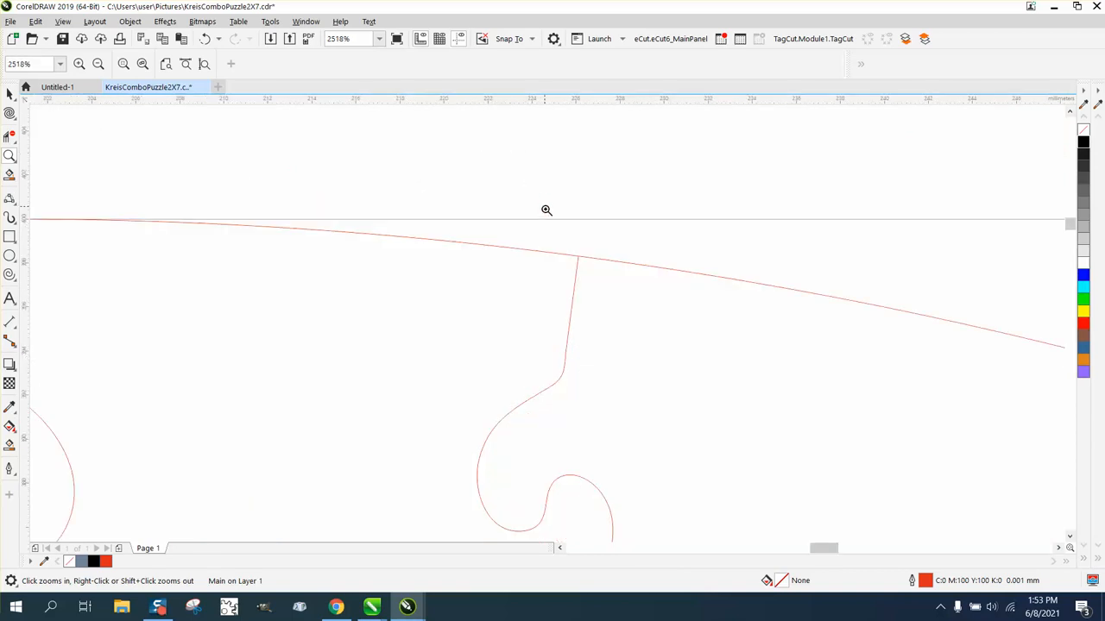
pyautogui.moveTo(566, 249); pyautogui.dragTo(628, 283)
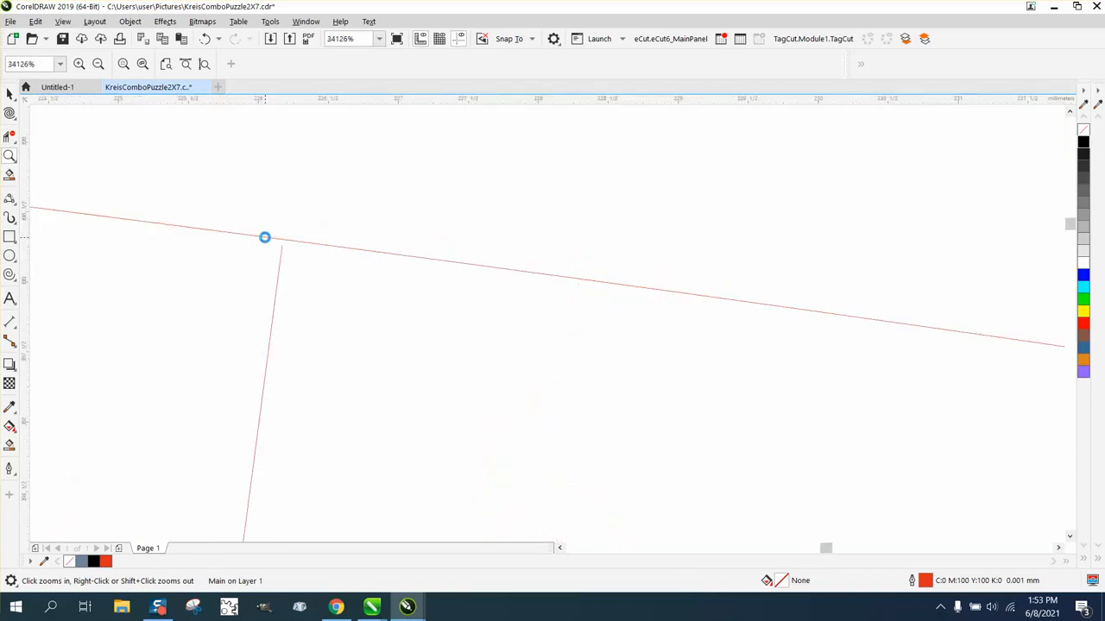
pyautogui.scroll(-10, 265, 236)
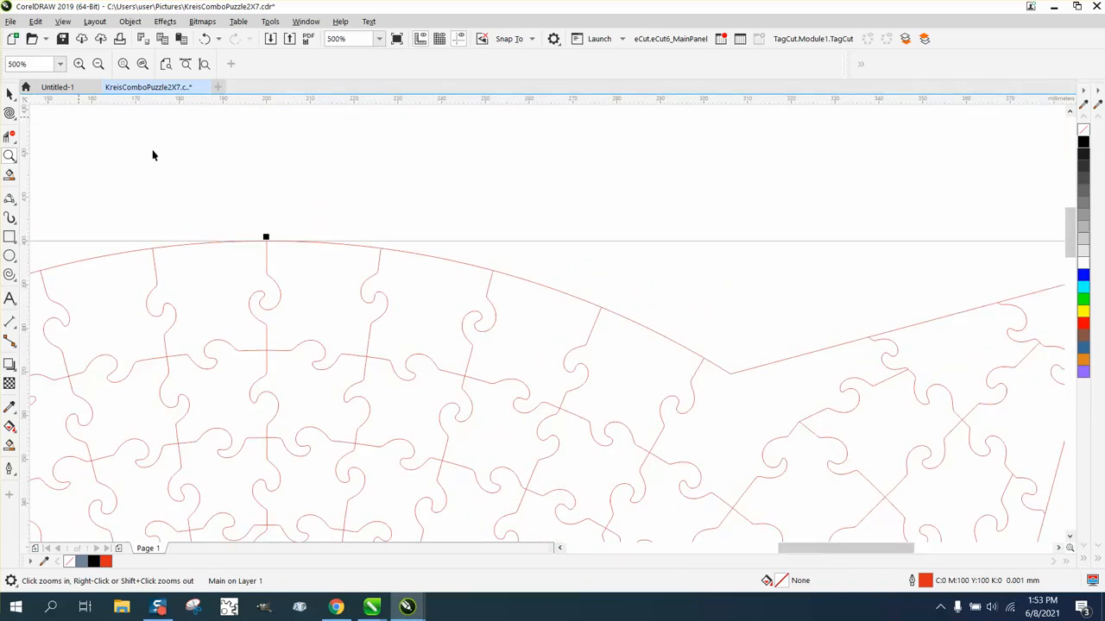
# Step: Nudge the border shape right from X 200 to 625 mm, clear of the puzzle
pyautogui.press('space')
pyautogui.scroll(-3, 558, 320)
pyautogui.scroll(-2, 591, 246)
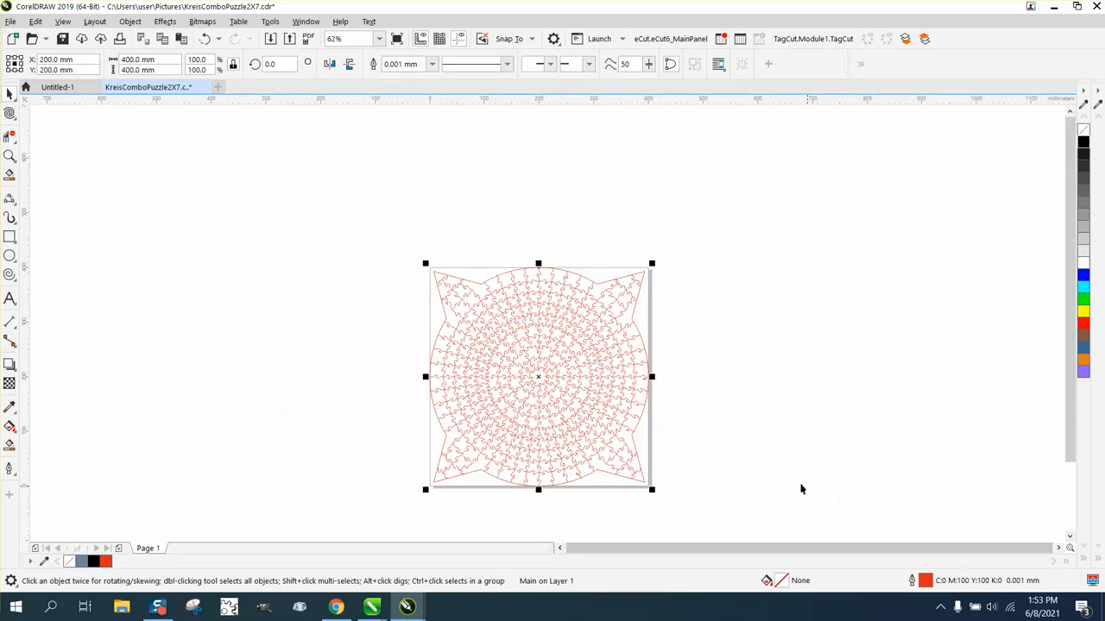
pyautogui.press('Right')
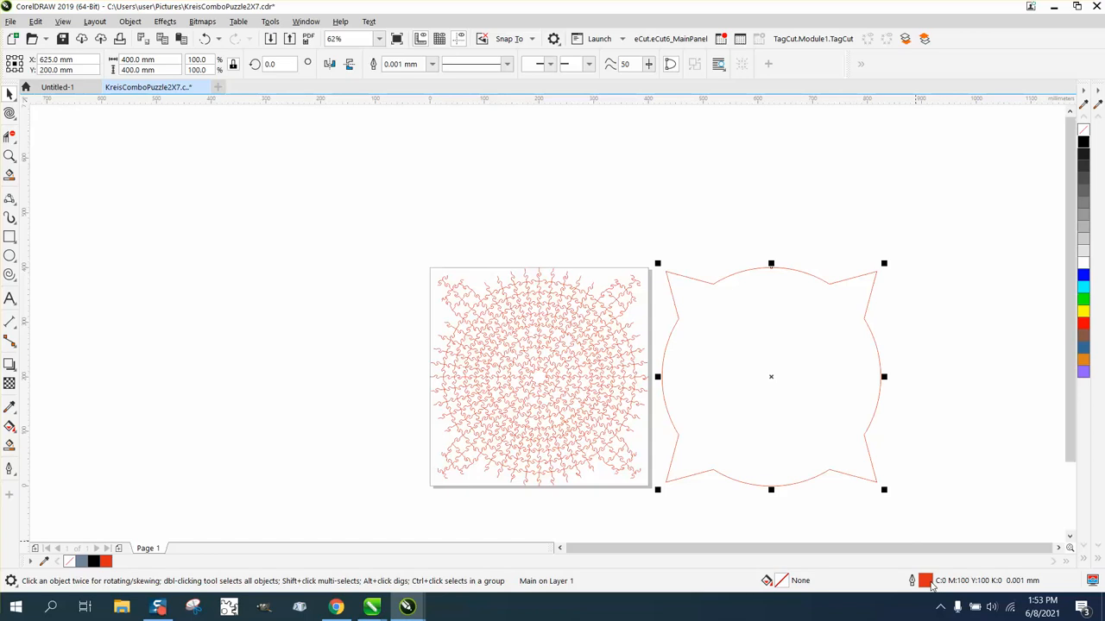
# Step: Give the separated border a Hairline outline in RGB red FF0000
pyautogui.doubleClick(931, 584)
pyautogui.click(463, 252)
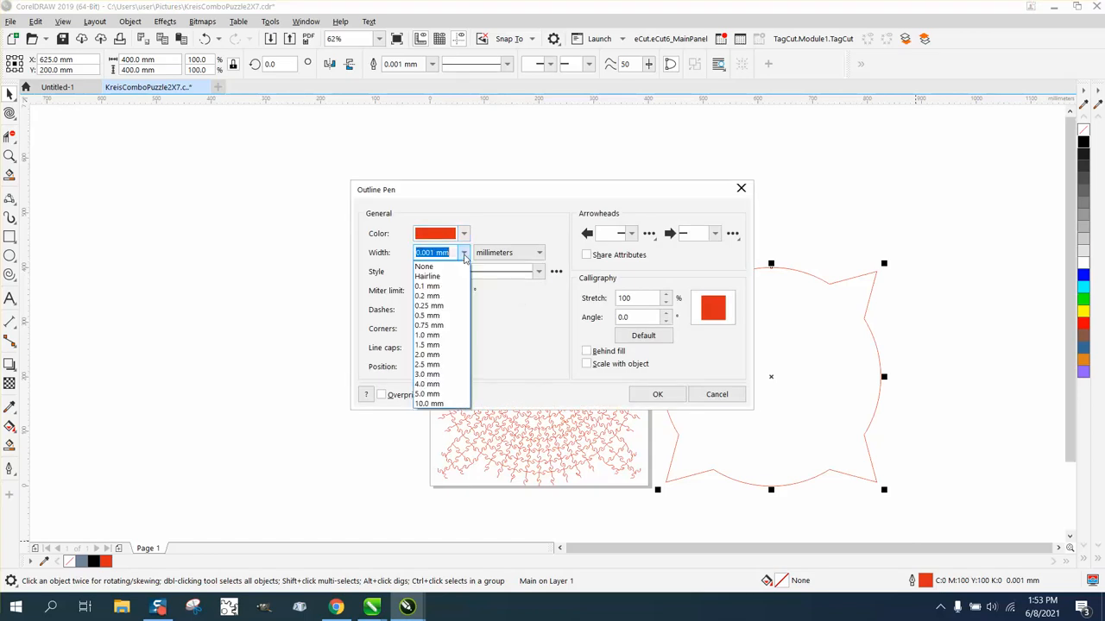
pyautogui.click(431, 277)
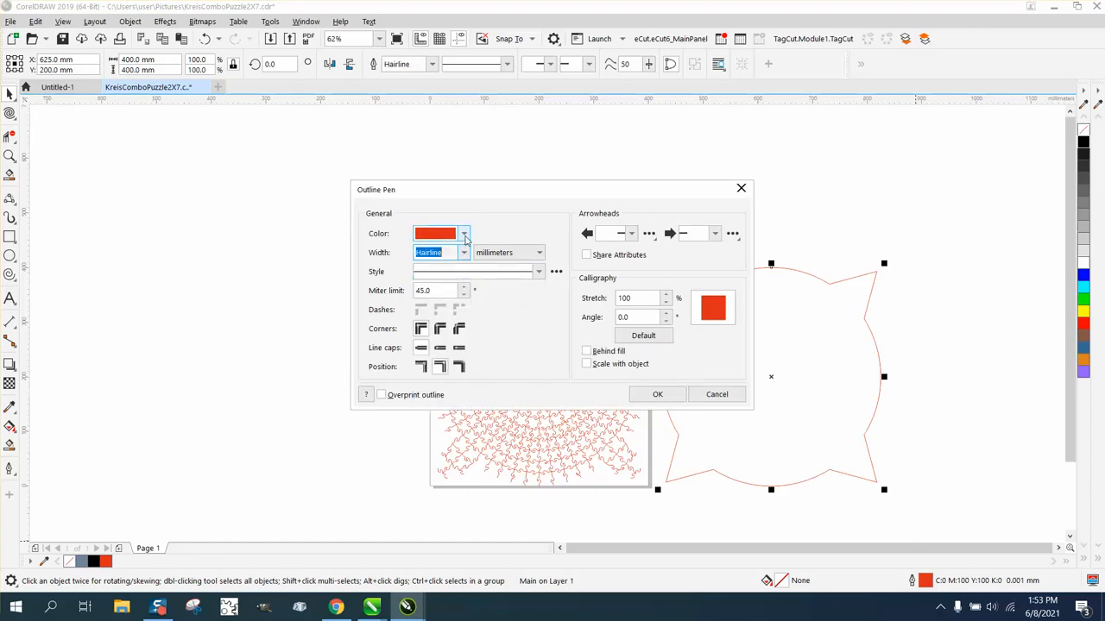
pyautogui.click(463, 233)
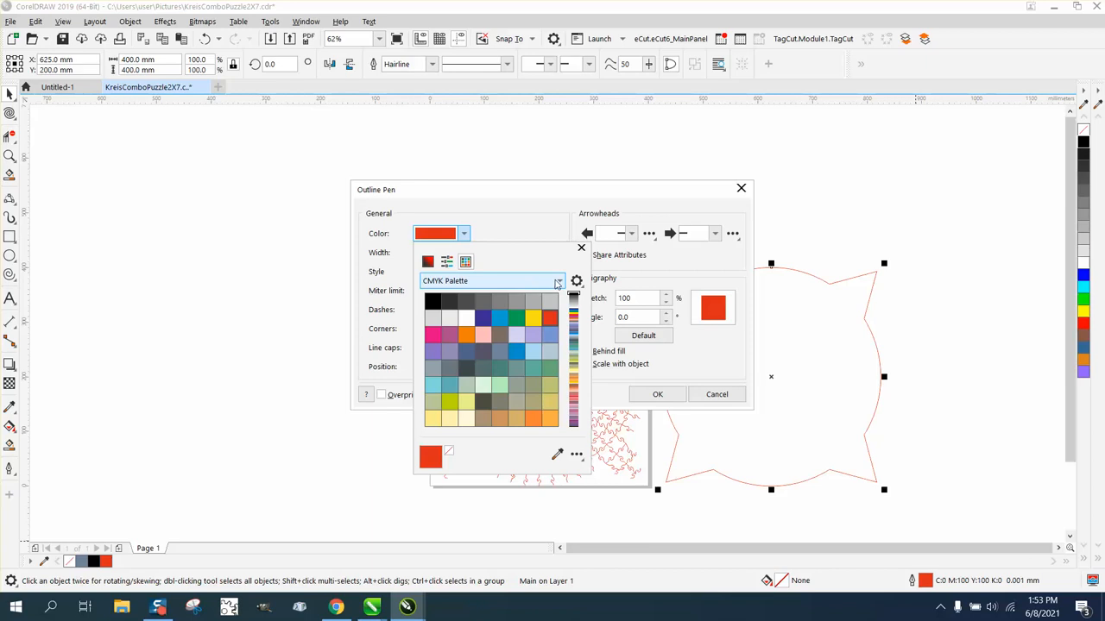
pyautogui.click(469, 283)
pyautogui.click(476, 439)
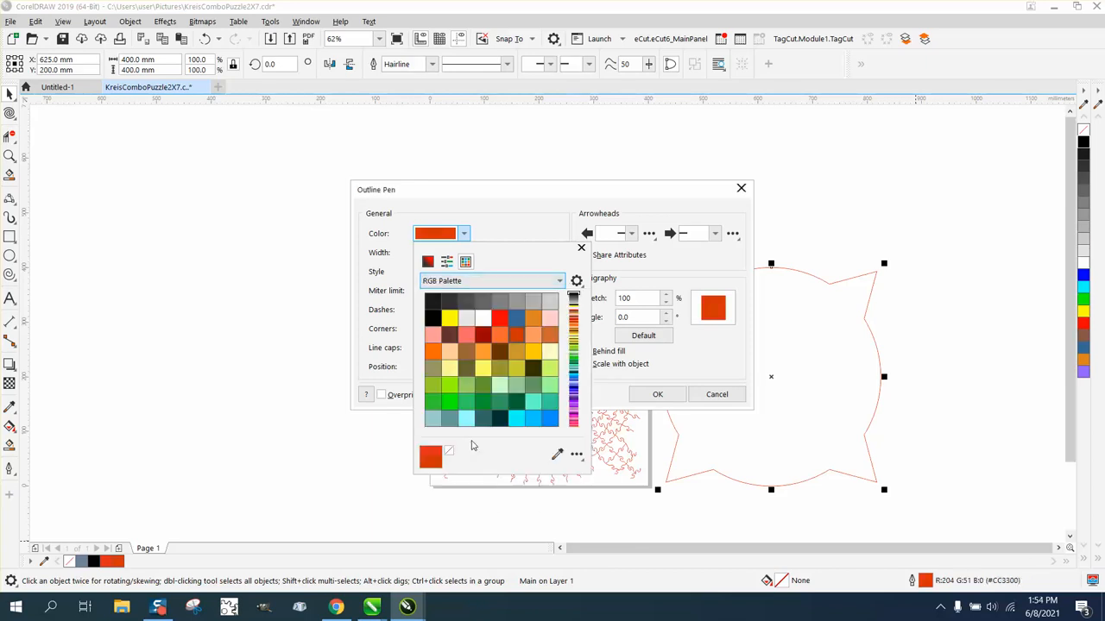
pyautogui.click(501, 321)
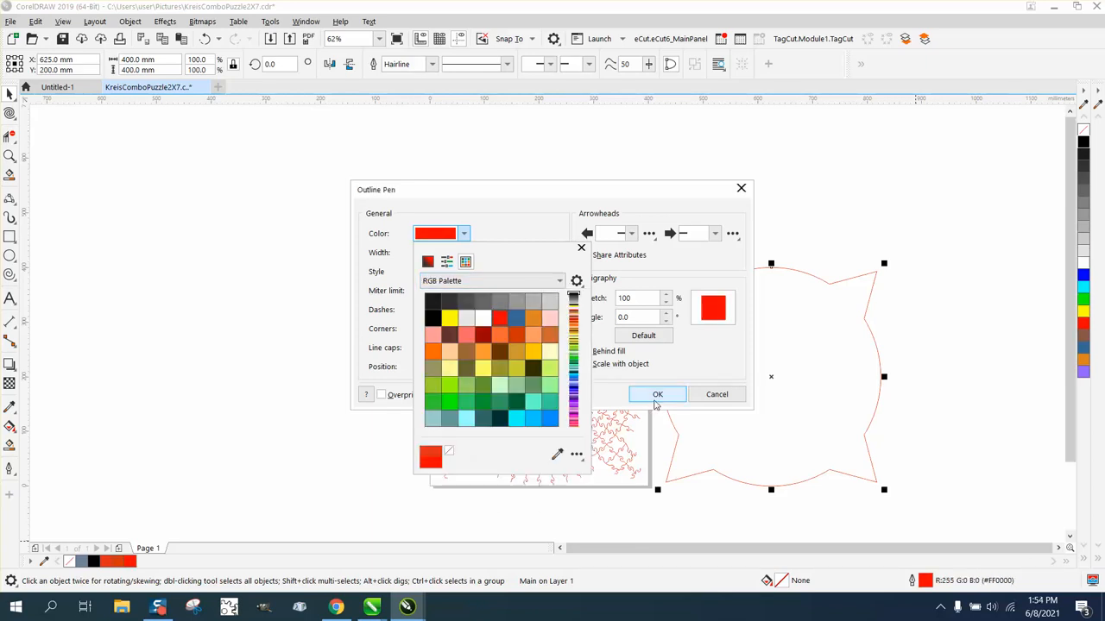
pyautogui.click(657, 396)
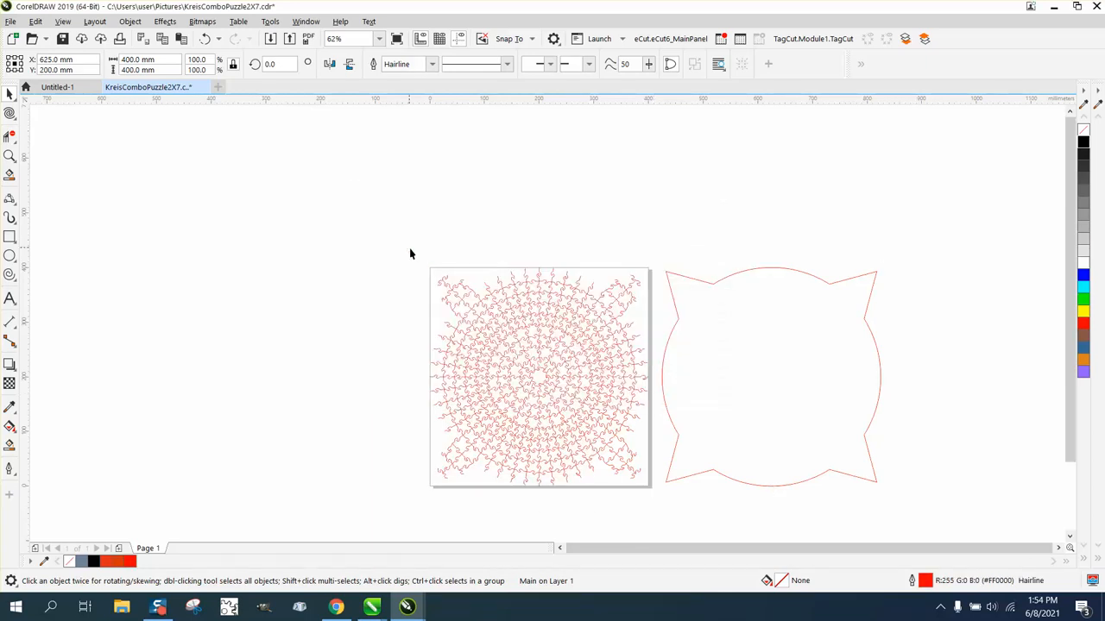
# Step: Apply the same red FF0000 Hairline outline to all 78 marquee-selected puzzle cut lines
pyautogui.moveTo(413, 255); pyautogui.dragTo(650, 500)
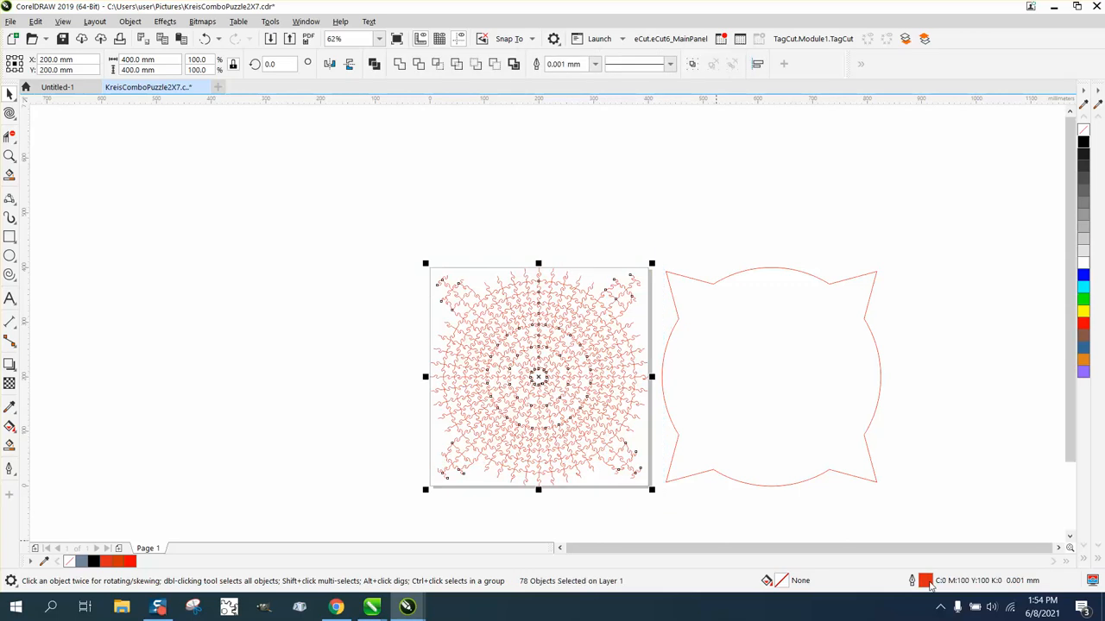
pyautogui.doubleClick(925, 584)
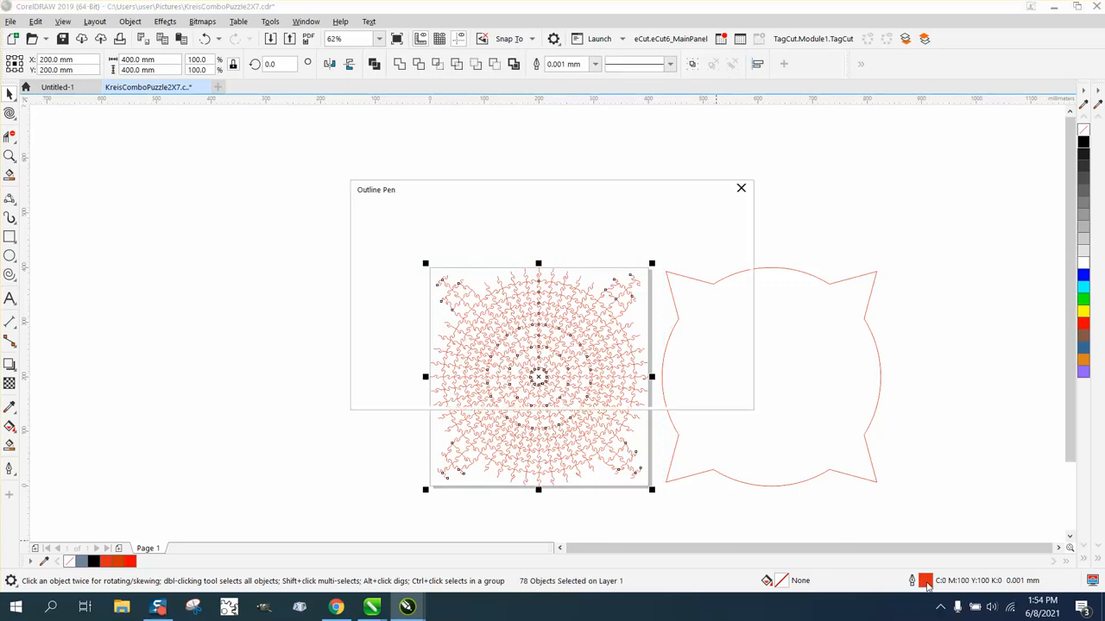
pyautogui.click(464, 253)
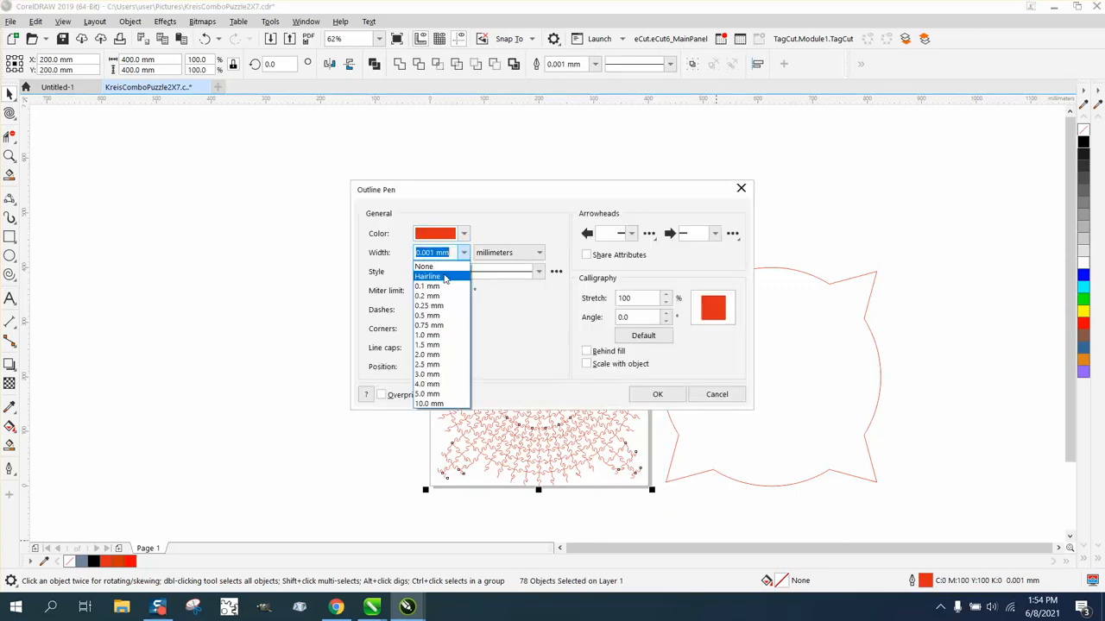
pyautogui.click(444, 277)
pyautogui.click(464, 235)
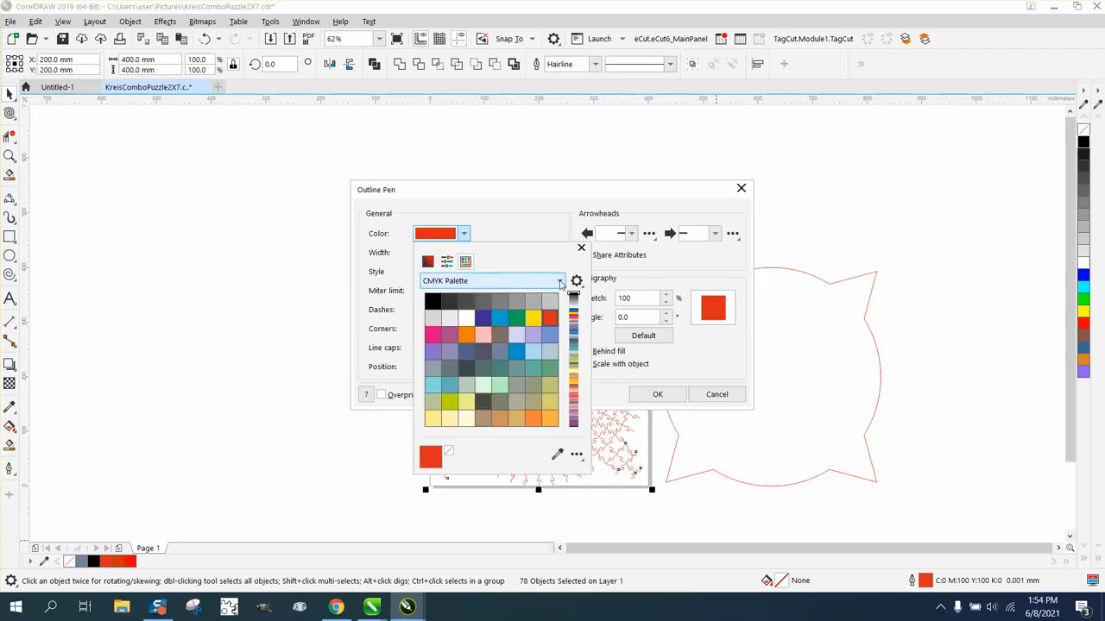
pyautogui.click(559, 281)
pyautogui.click(486, 439)
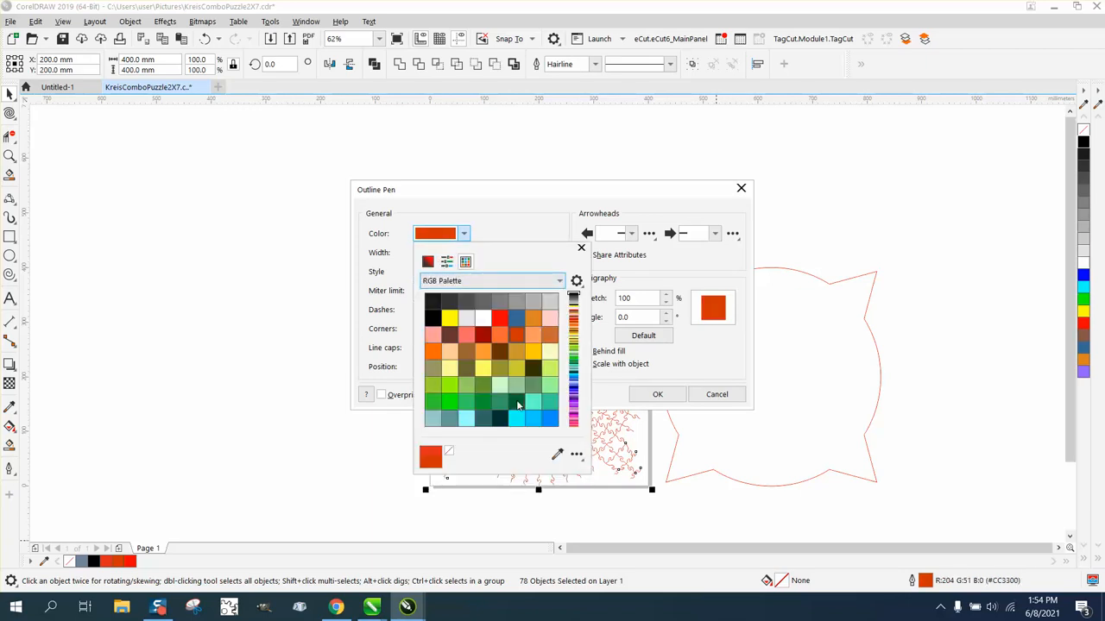
pyautogui.click(502, 320)
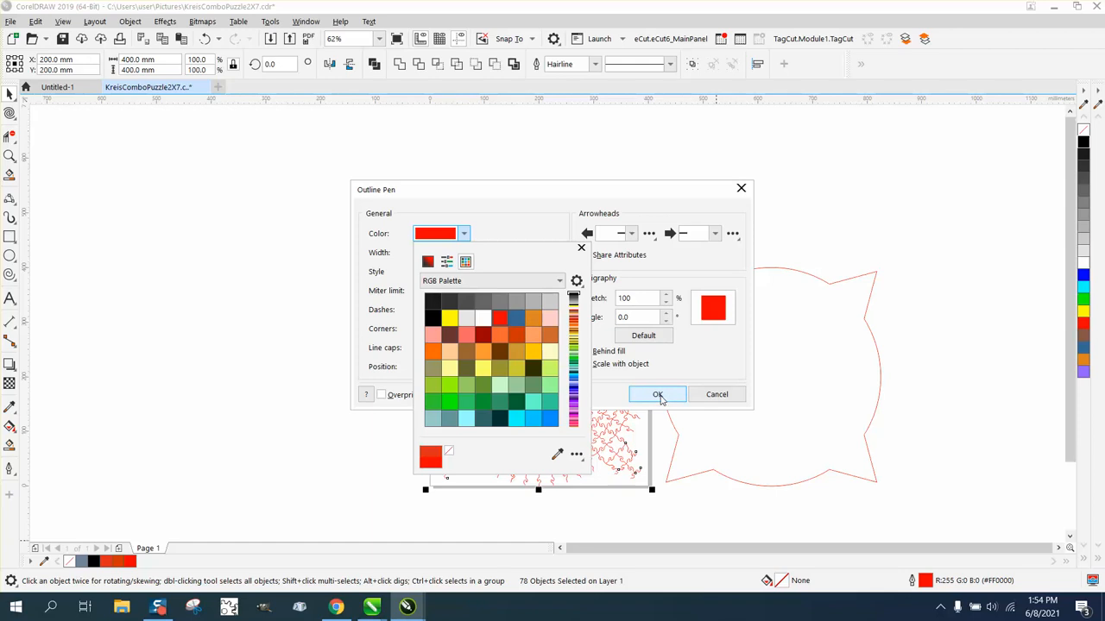
pyautogui.click(657, 396)
pyautogui.click(656, 395)
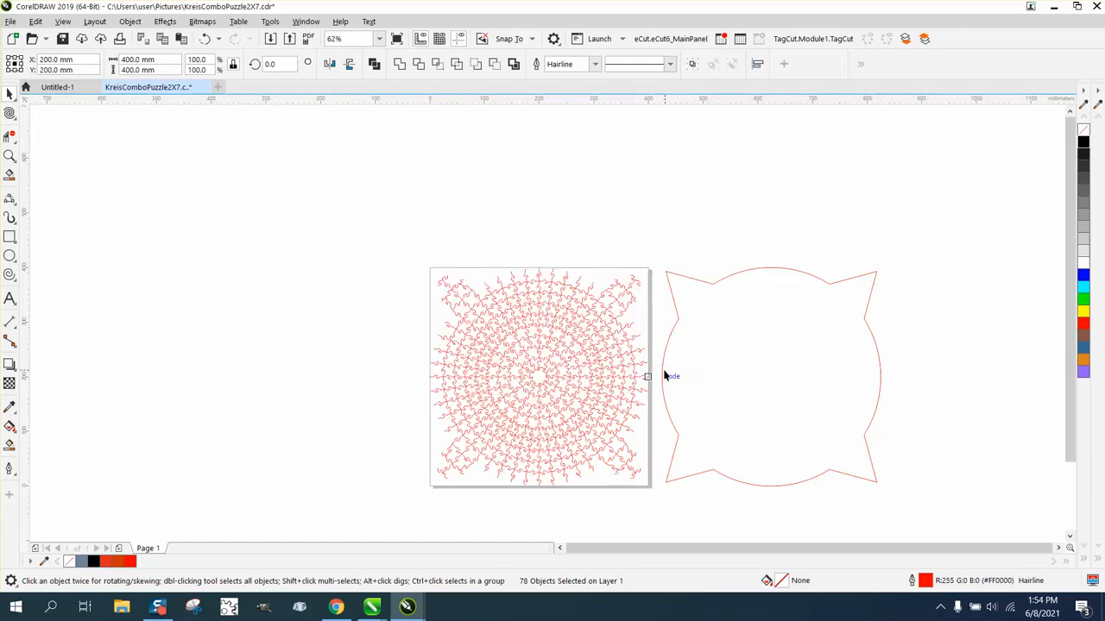
# Step: Centre the border back over the puzzle lines and zoom in on the top-edge junction
pyautogui.click(663, 376)
pyautogui.press('p')
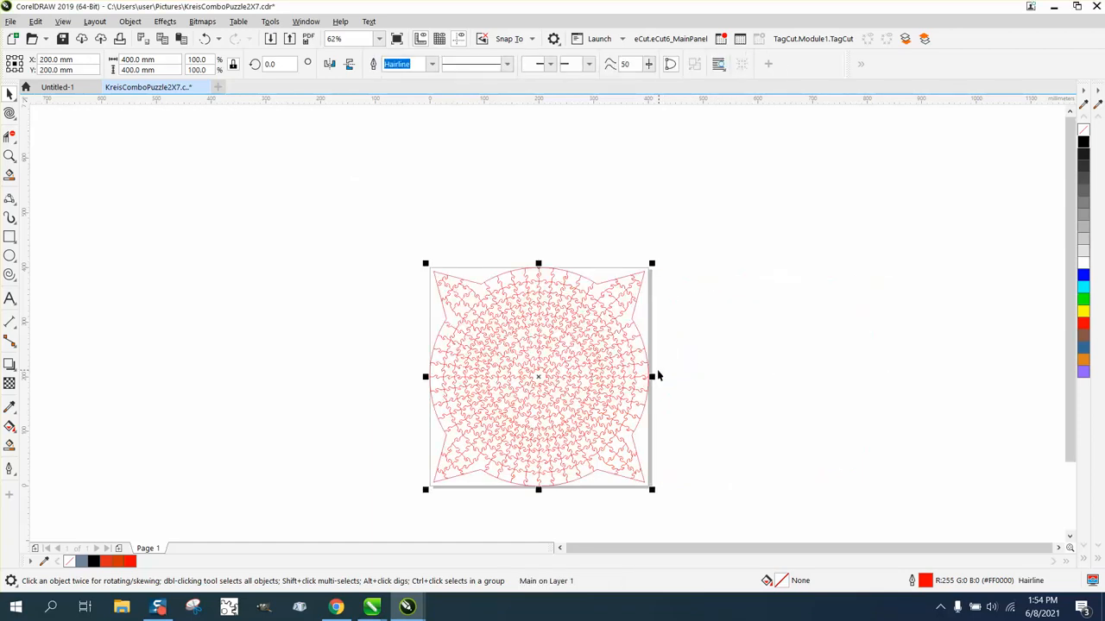
pyautogui.click(9, 157)
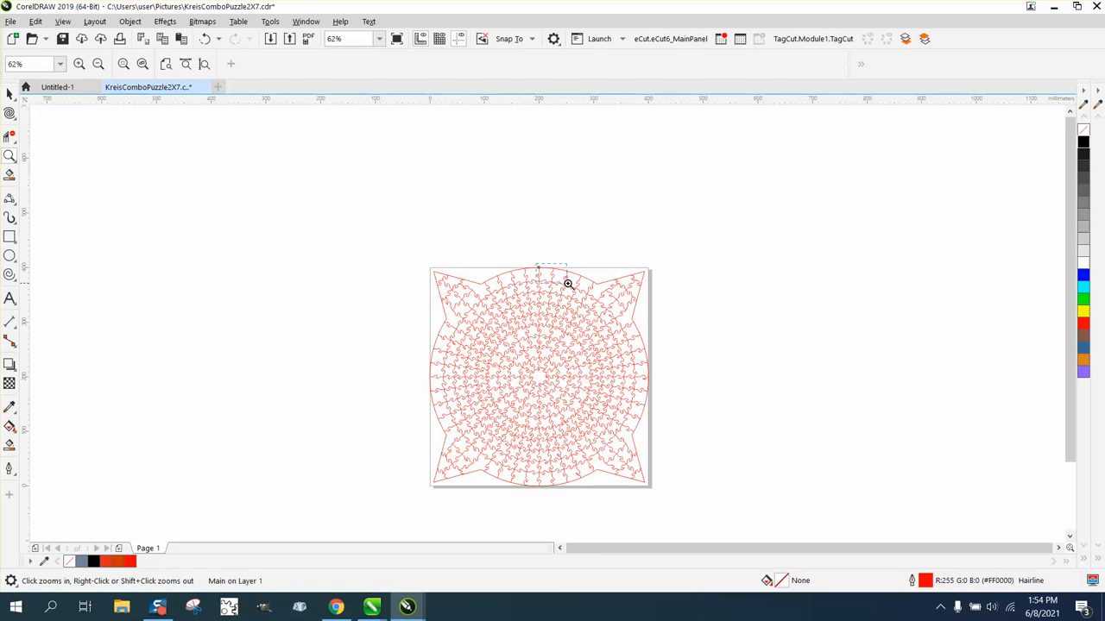
pyautogui.click(568, 283)
pyautogui.click(604, 228)
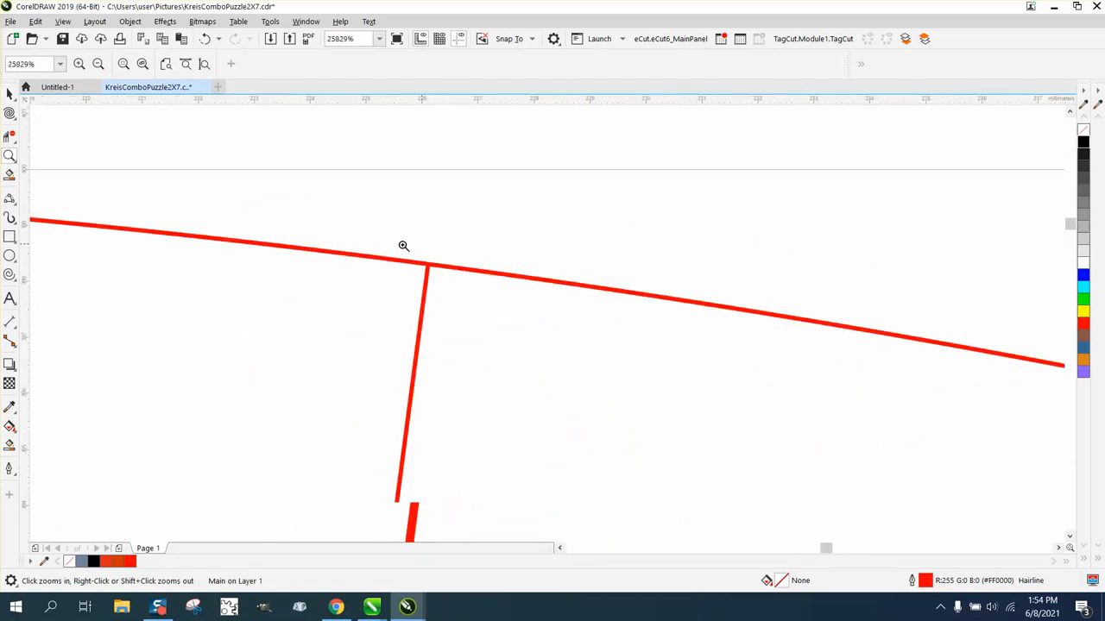
pyautogui.scroll(-3, 519, 268)
pyautogui.moveTo(678, 297); pyautogui.dragTo(726, 314)
pyautogui.scroll(-2, 484, 298)
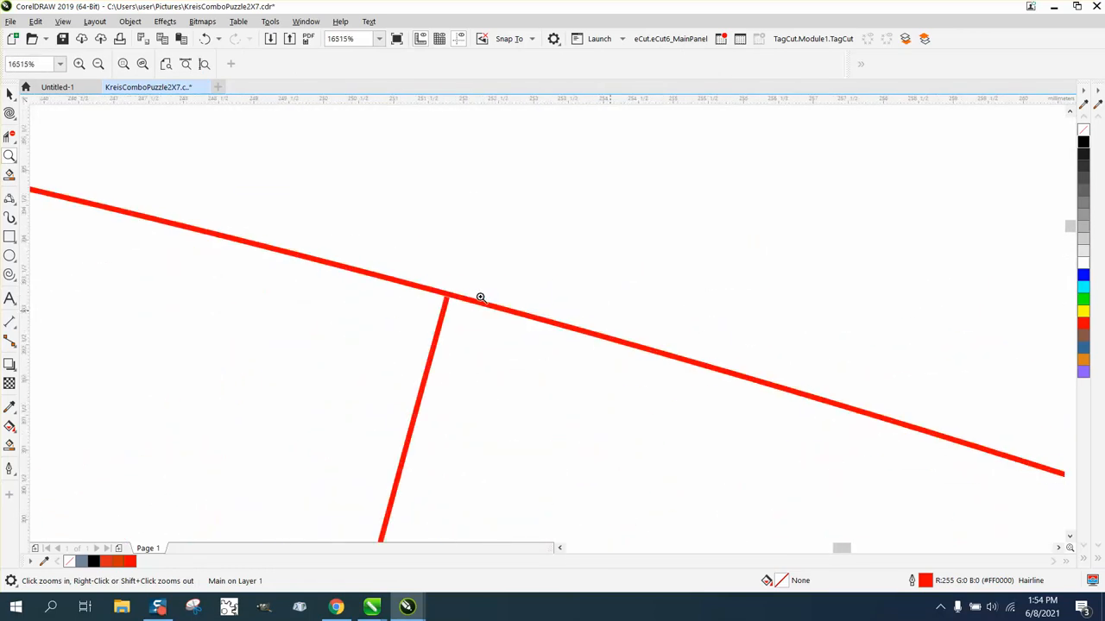
pyautogui.scroll(-5, 541, 321)
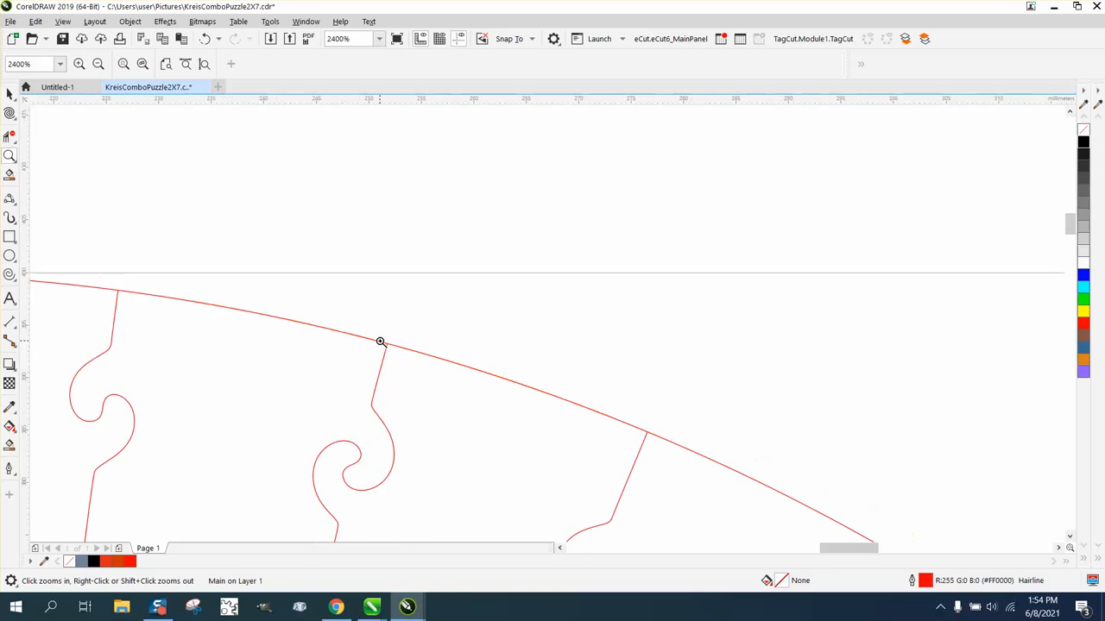
# Step: Magnify the line junctions near the border's notch and top-edge corner
pyautogui.moveTo(459, 366); pyautogui.dragTo(544, 420)
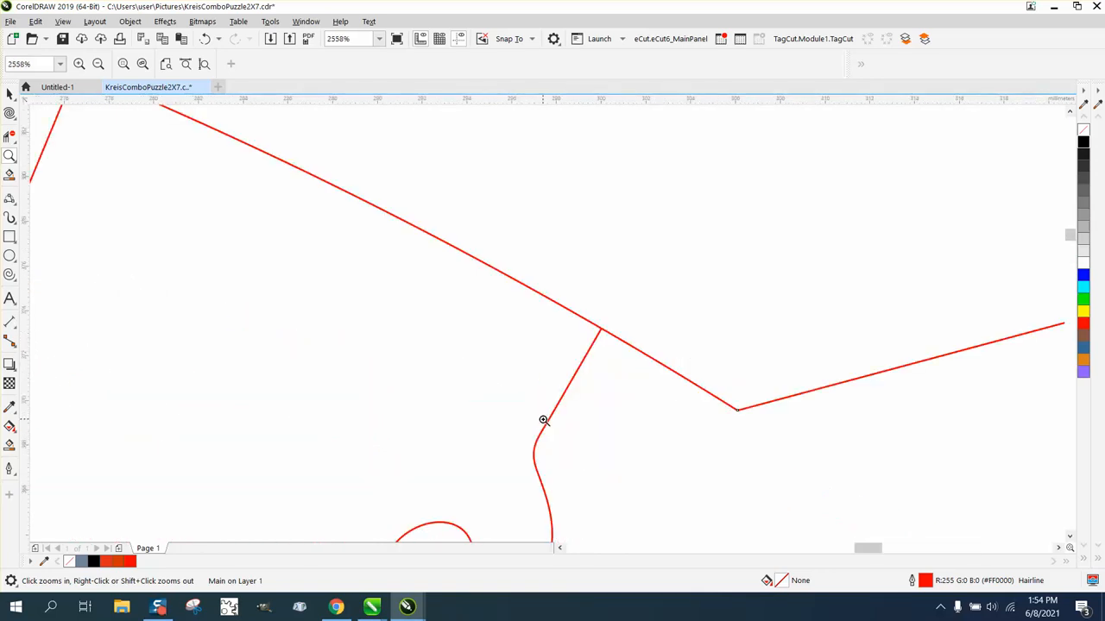
pyautogui.moveTo(592, 325); pyautogui.dragTo(632, 355)
pyautogui.scroll(-8, 627, 358)
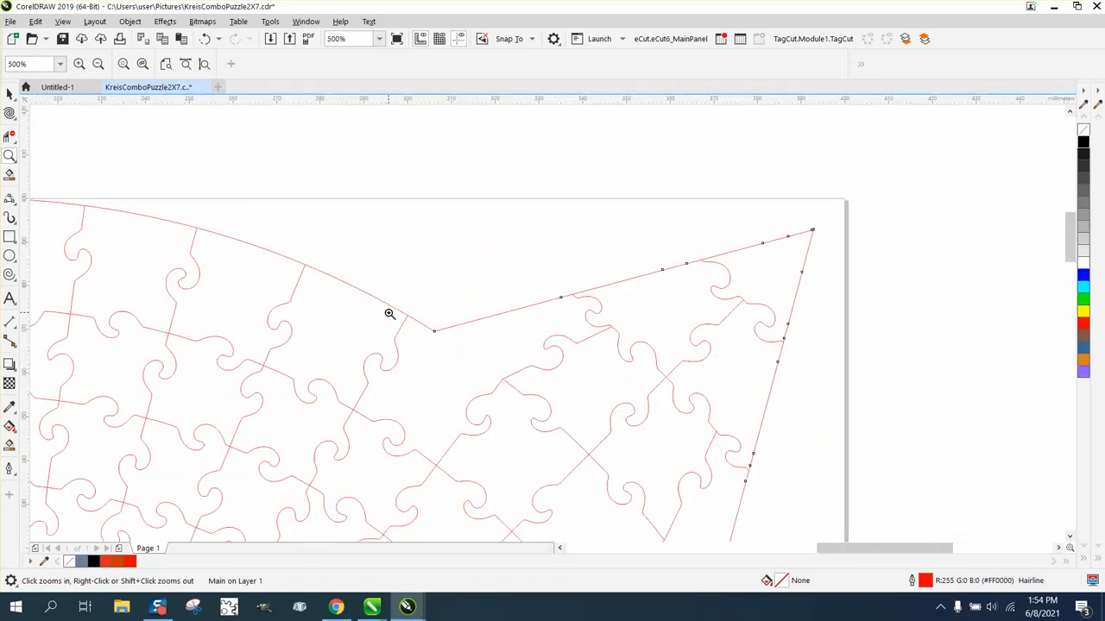
pyautogui.scroll(-3, 369, 301)
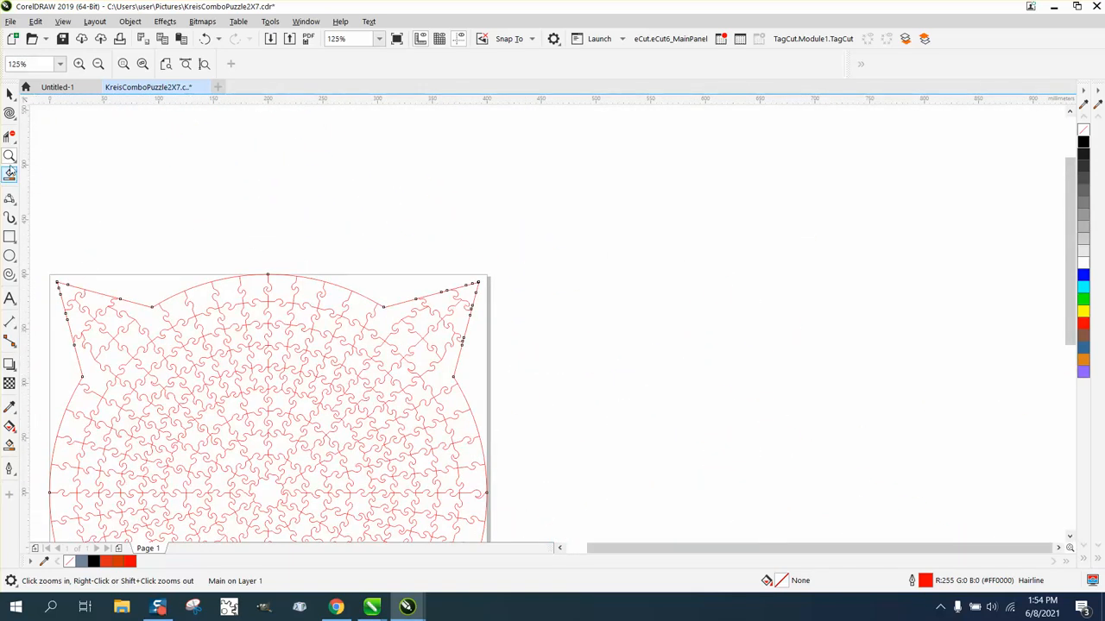
pyautogui.moveTo(137, 296); pyautogui.dragTo(182, 319)
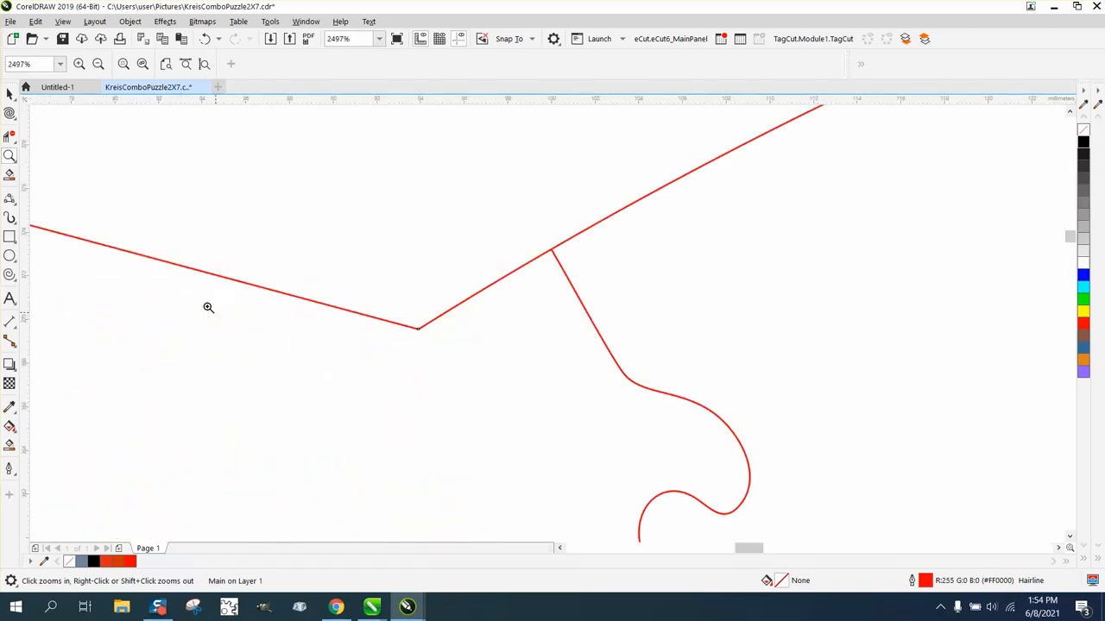
pyautogui.moveTo(411, 215); pyautogui.dragTo(639, 311)
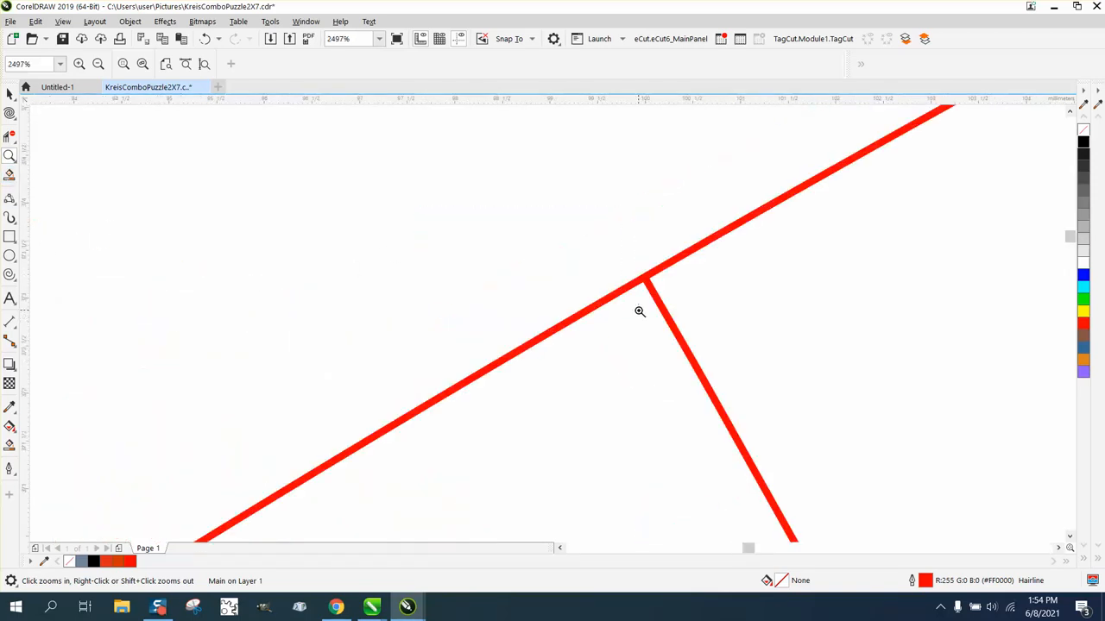
# Step: Pan along the red border edge to bring the next line junction into view
pyautogui.click(16, 162)
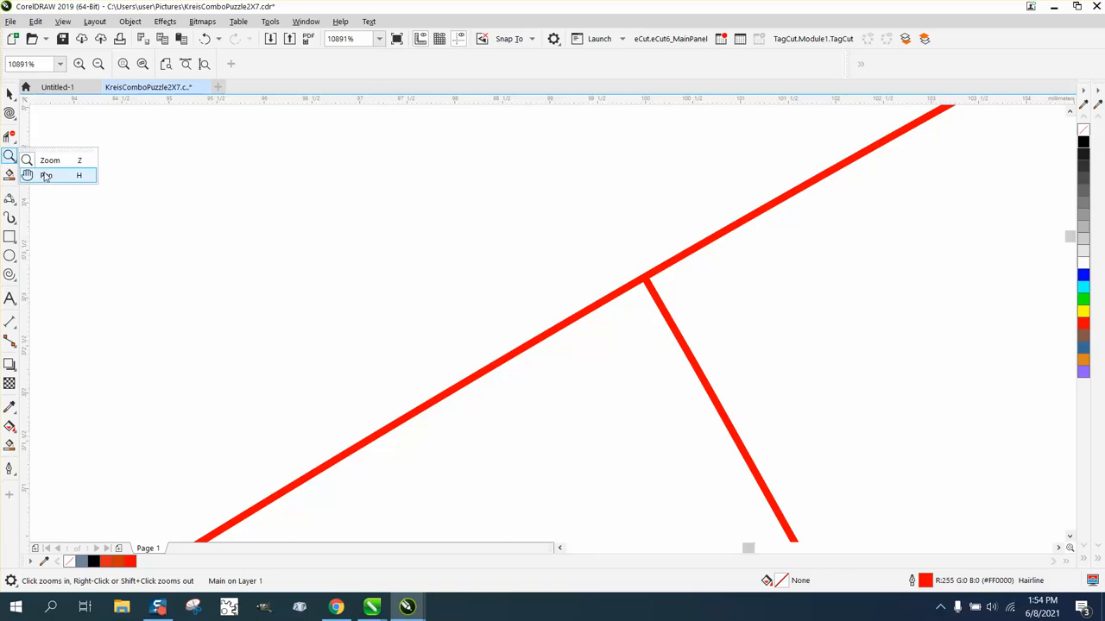
pyautogui.click(44, 176)
pyautogui.moveTo(728, 298); pyautogui.dragTo(236, 456)
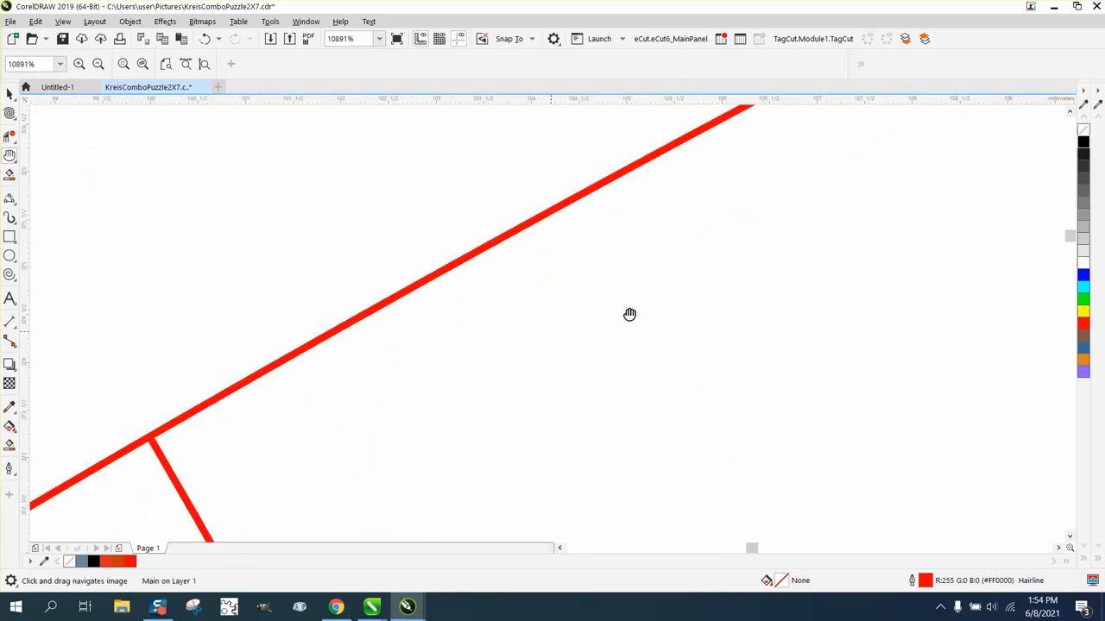
pyautogui.moveTo(824, 271); pyautogui.dragTo(518, 400)
pyautogui.moveTo(737, 312); pyautogui.dragTo(508, 417)
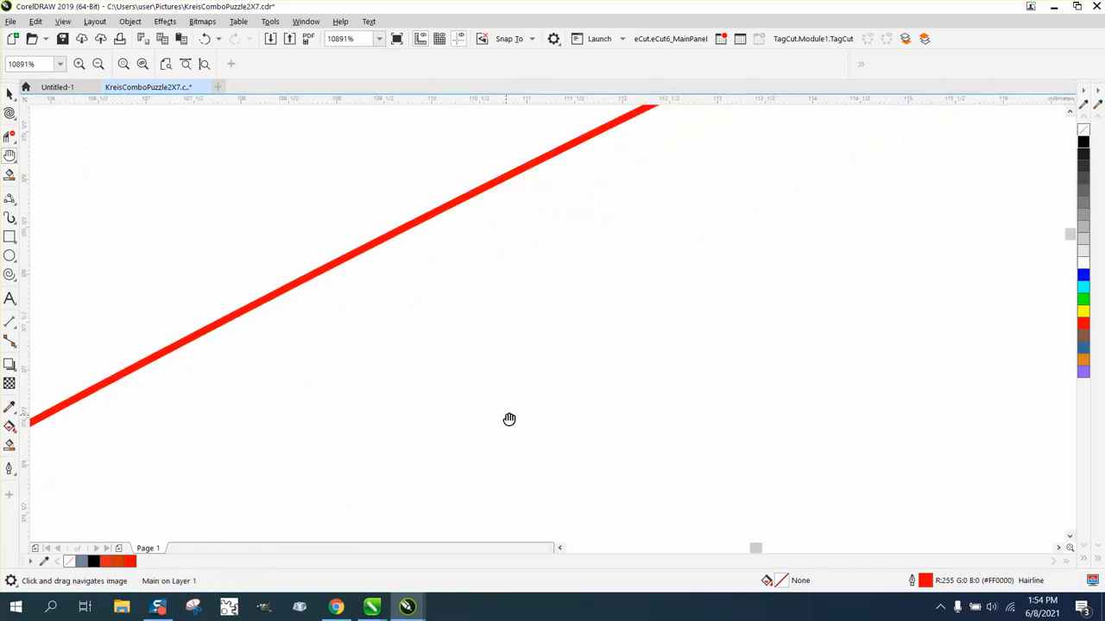
pyautogui.moveTo(875, 281); pyautogui.dragTo(617, 391)
pyautogui.moveTo(849, 276); pyautogui.dragTo(538, 444)
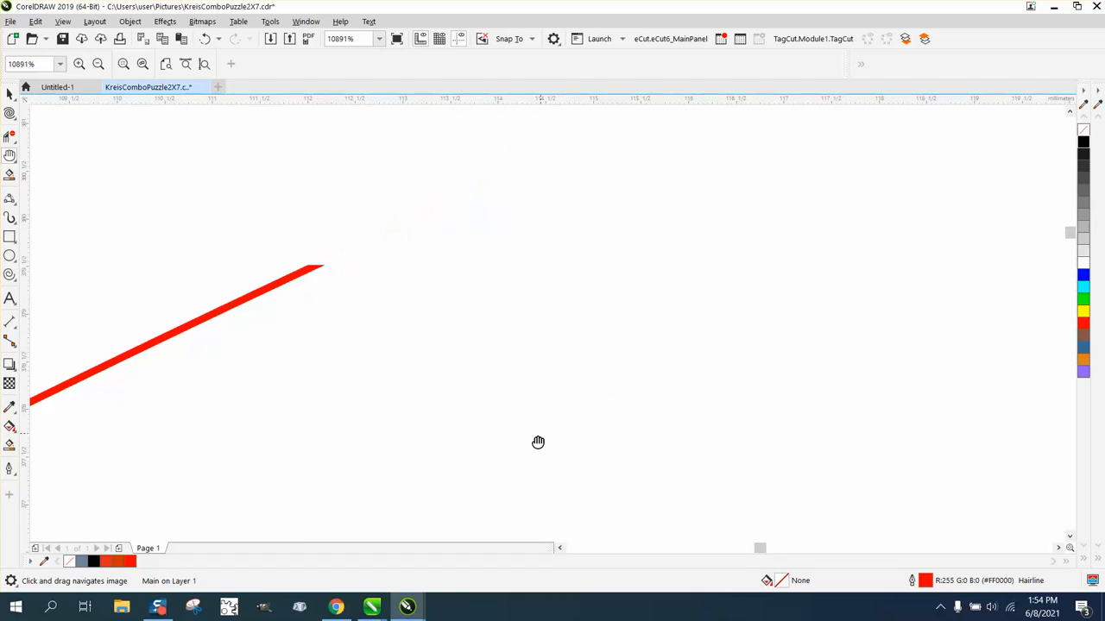
pyautogui.moveTo(838, 276); pyautogui.dragTo(552, 406)
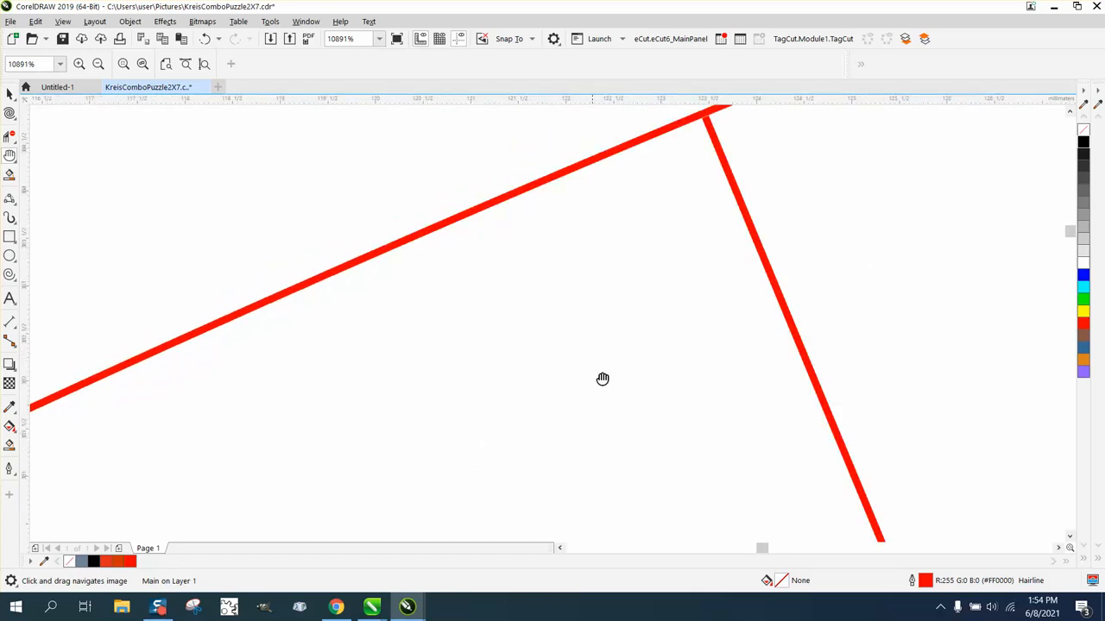
pyautogui.moveTo(684, 325); pyautogui.dragTo(558, 420)
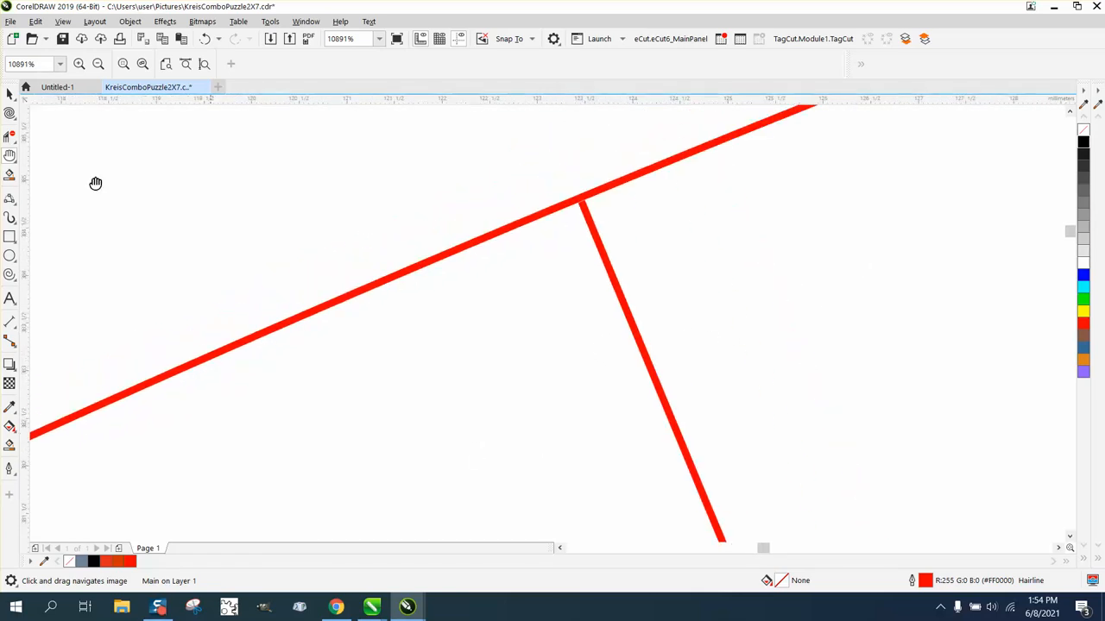
# Step: Magnify the junction of the two red lines until they show as thick bars
pyautogui.click(9, 155)
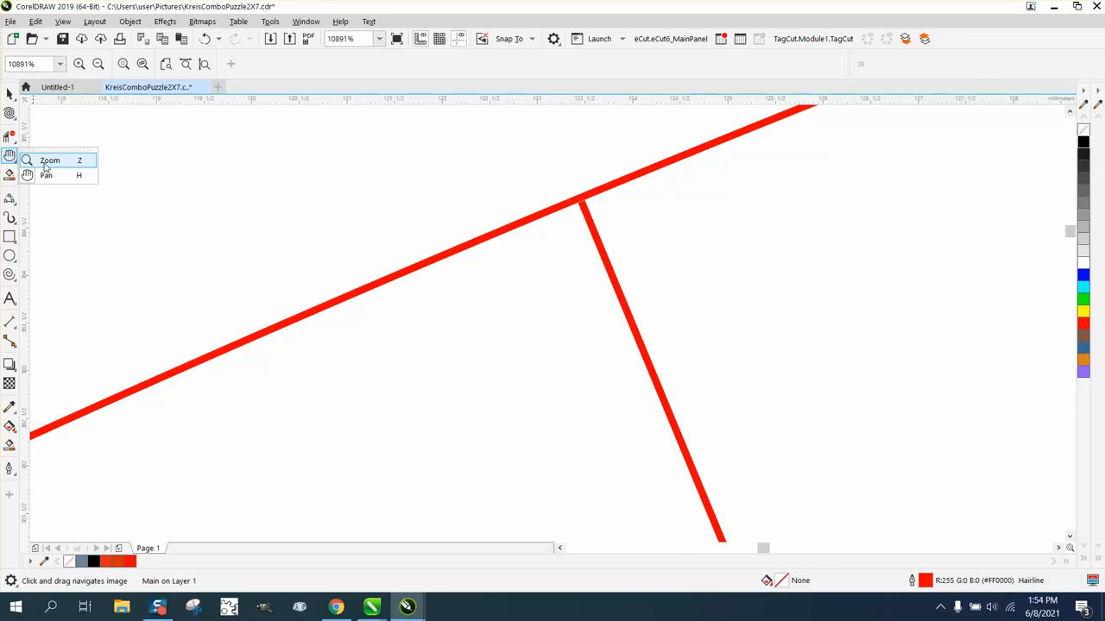
pyautogui.click(47, 158)
pyautogui.moveTo(560, 184); pyautogui.dragTo(648, 242)
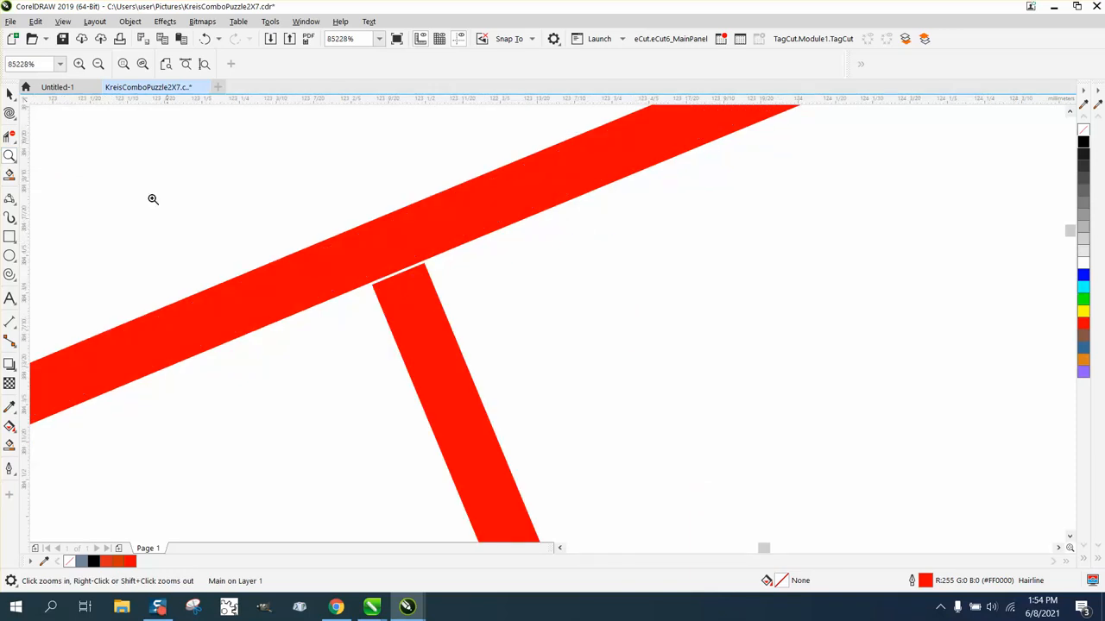
pyautogui.click(12, 113)
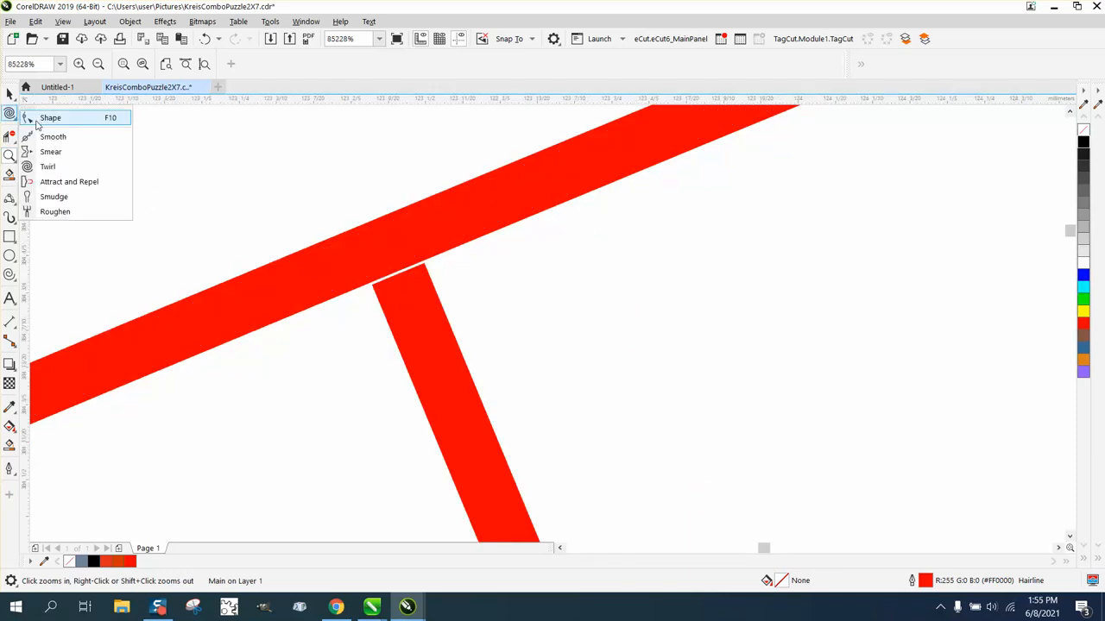
# Step: Drag the vertical cut line's top node toward the border, then undo twice and redo once
pyautogui.click(50, 119)
pyautogui.click(395, 312)
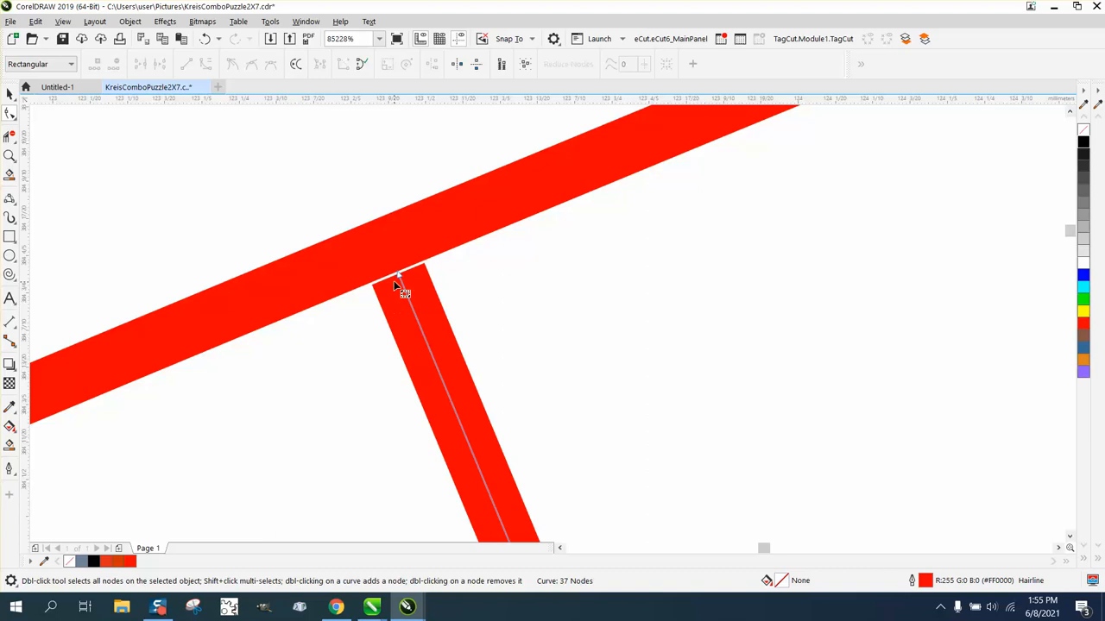
pyautogui.moveTo(397, 275); pyautogui.dragTo(386, 246)
pyautogui.scroll(-10, 259, 299)
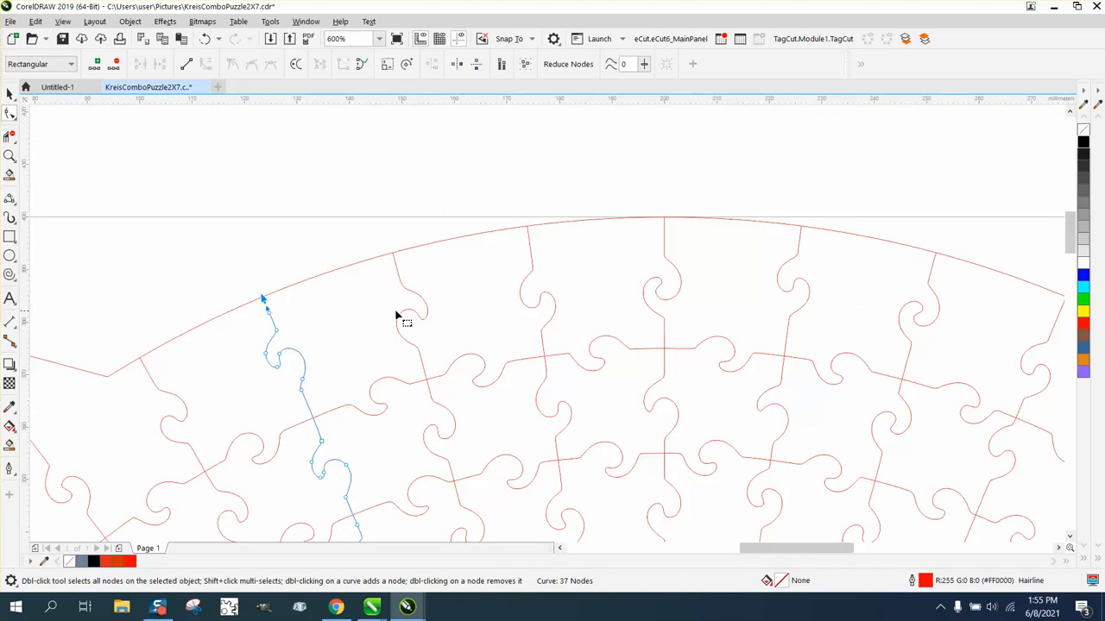
pyautogui.scroll(-4, 397, 317)
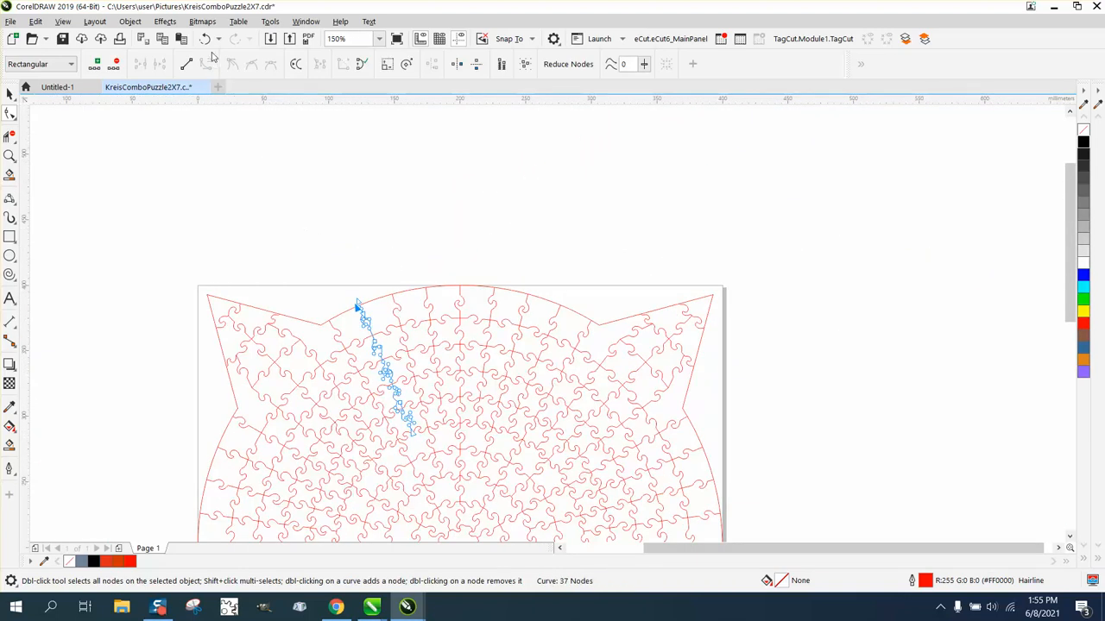
pyautogui.click(204, 39)
pyautogui.click(205, 39)
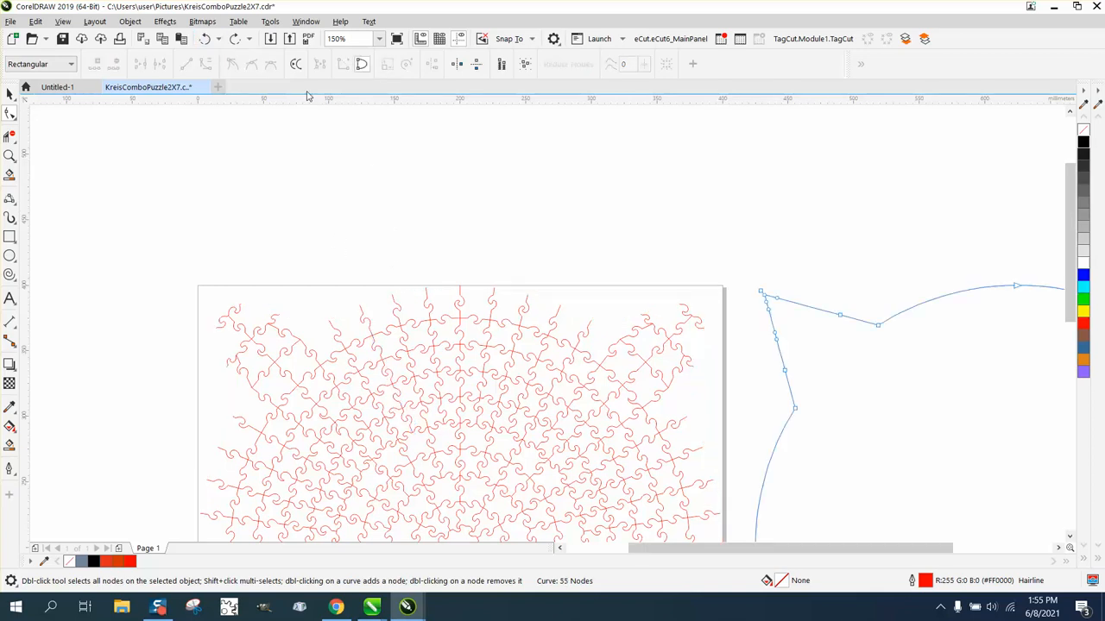
pyautogui.click(236, 39)
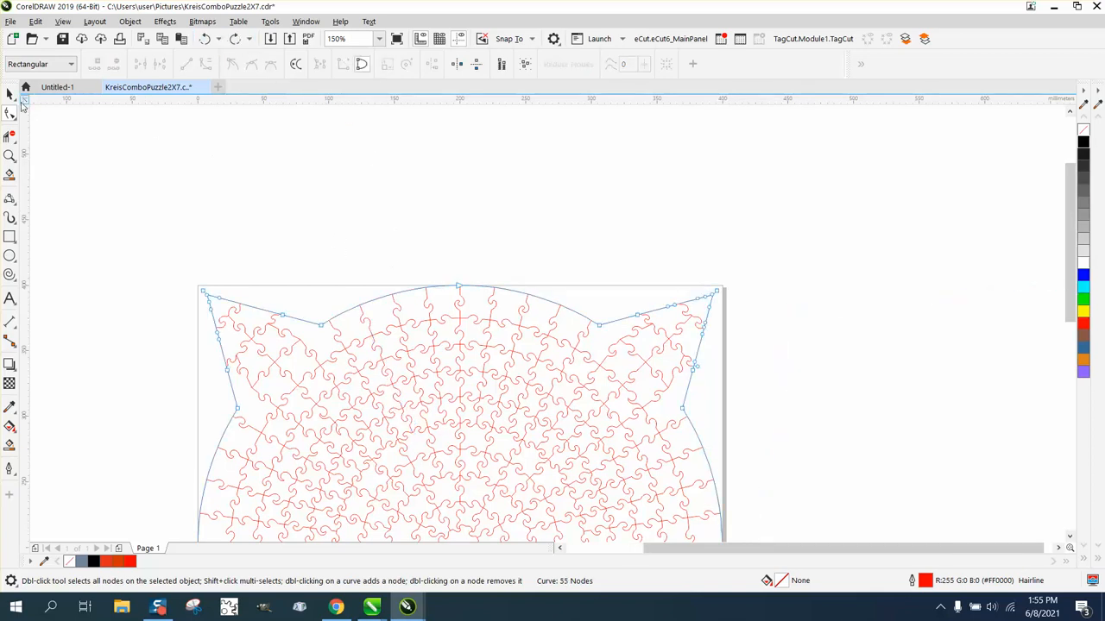
# Step: Nudge the border outline right to X 625 mm beside the puzzle
pyautogui.click(9, 93)
pyautogui.scroll(-4, 391, 140)
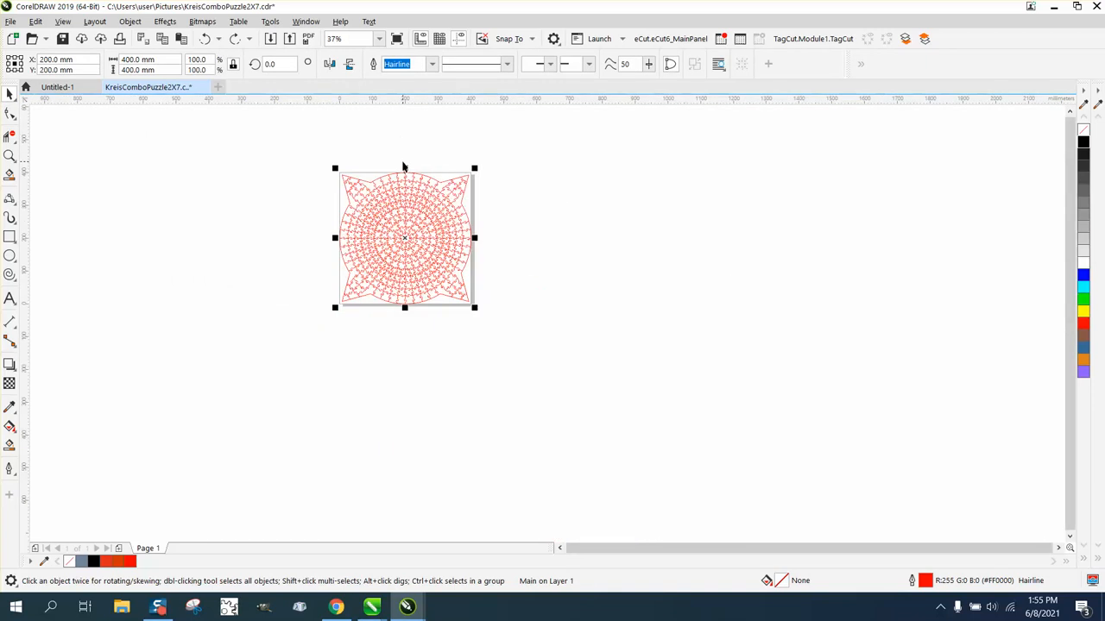
pyautogui.press('Right')
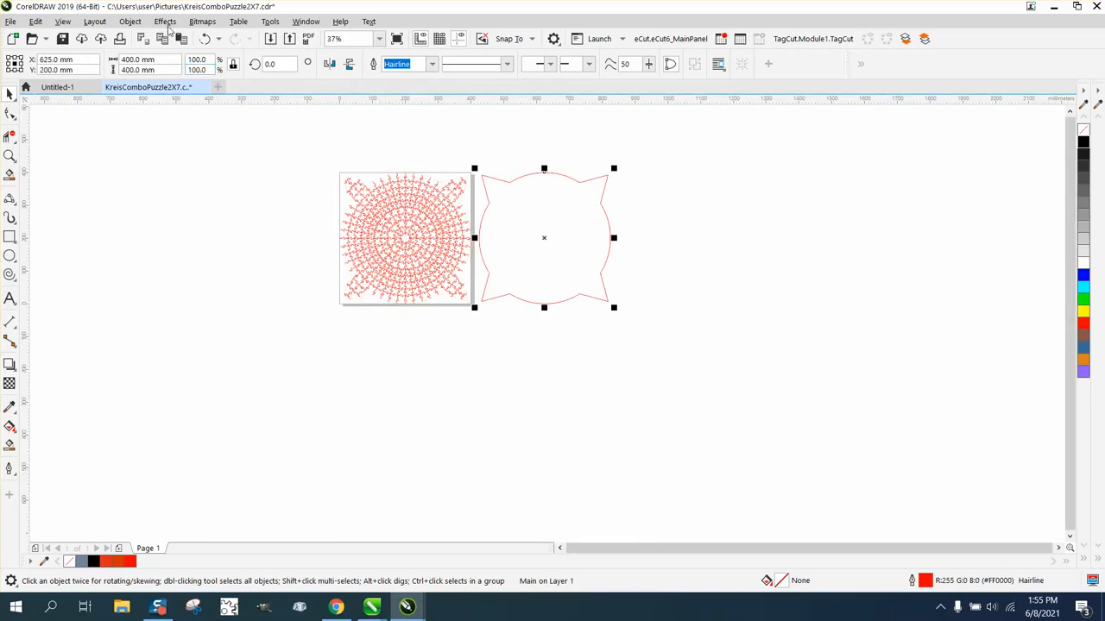
# Step: Apply a single-step contour with a 0.025 mm offset to the border outline
pyautogui.click(165, 22)
pyautogui.click(183, 330)
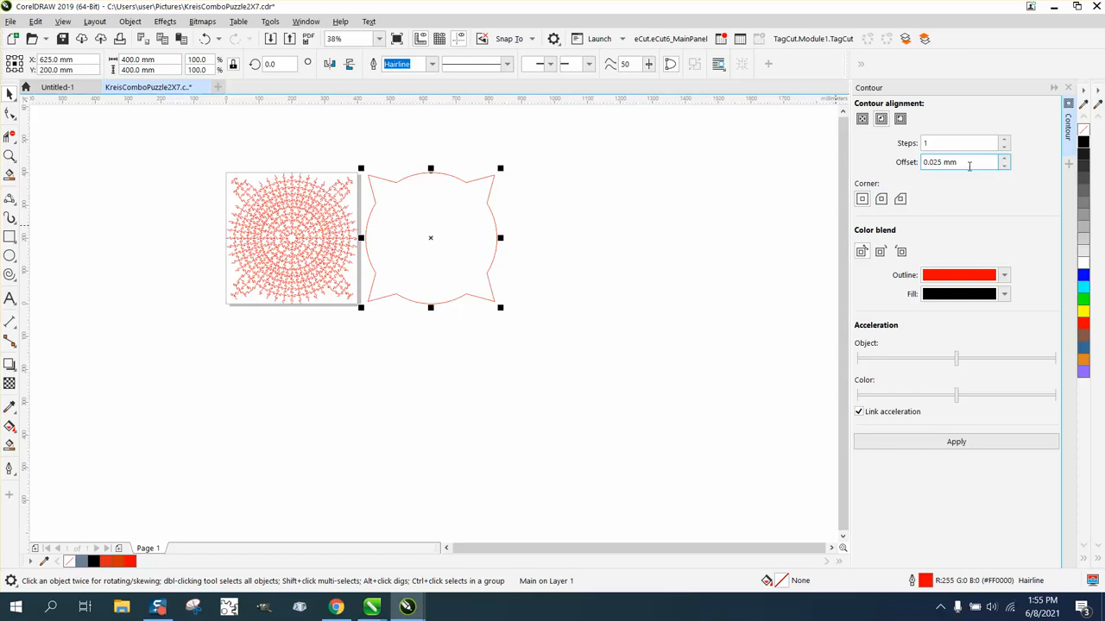
pyautogui.moveTo(969, 162); pyautogui.dragTo(908, 164)
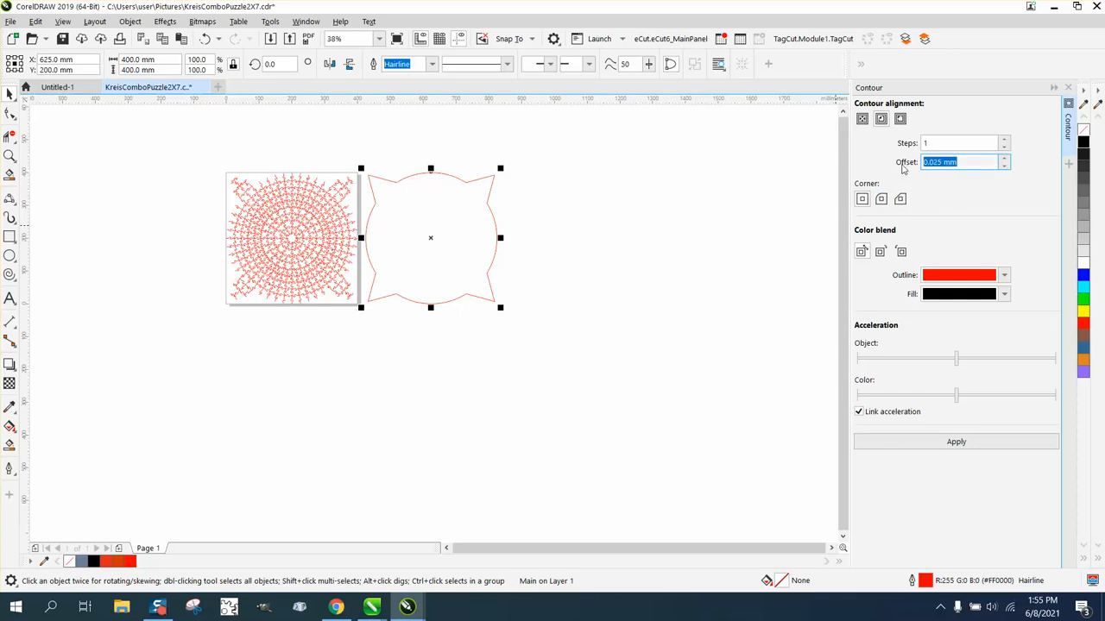
pyautogui.press('BackSpace')
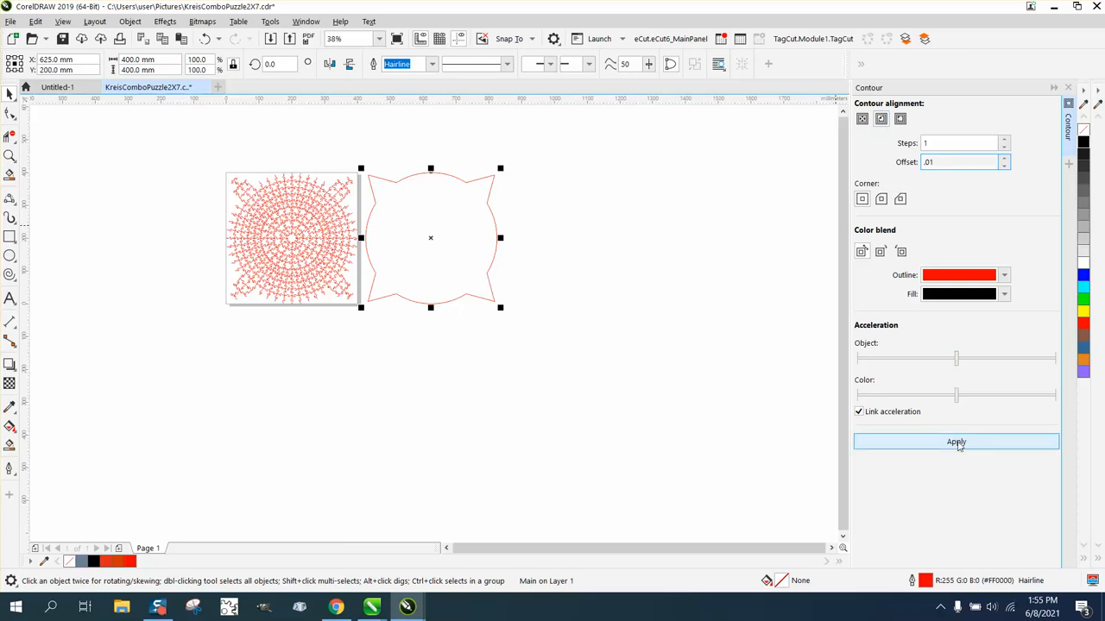
pyautogui.click(956, 442)
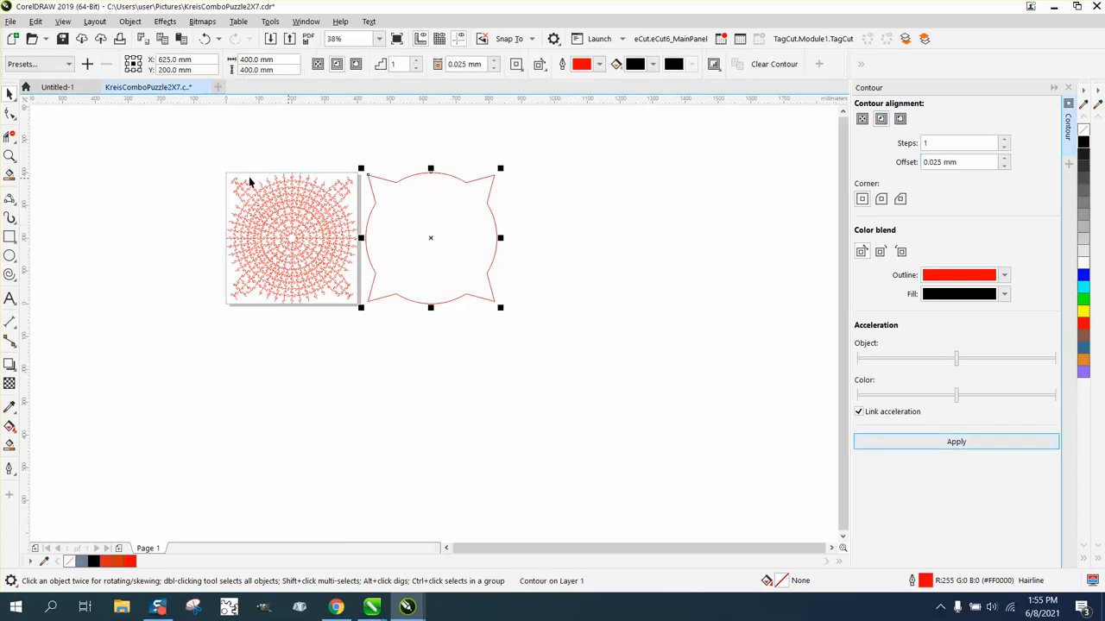
pyautogui.click(10, 157)
pyautogui.moveTo(359, 167); pyautogui.dragTo(431, 199)
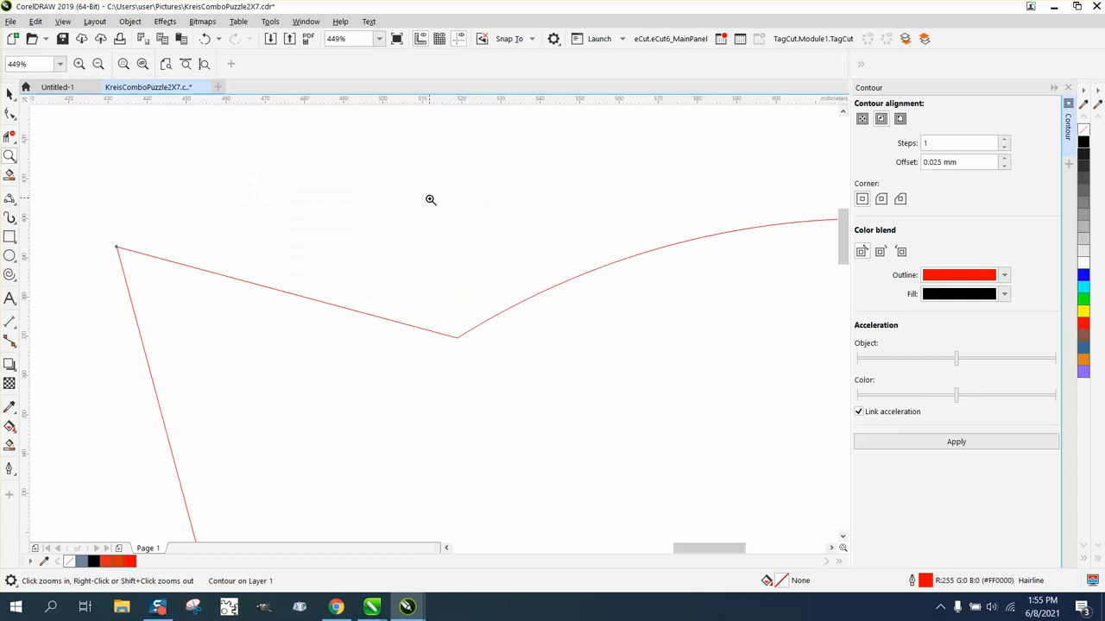
pyautogui.click(10, 94)
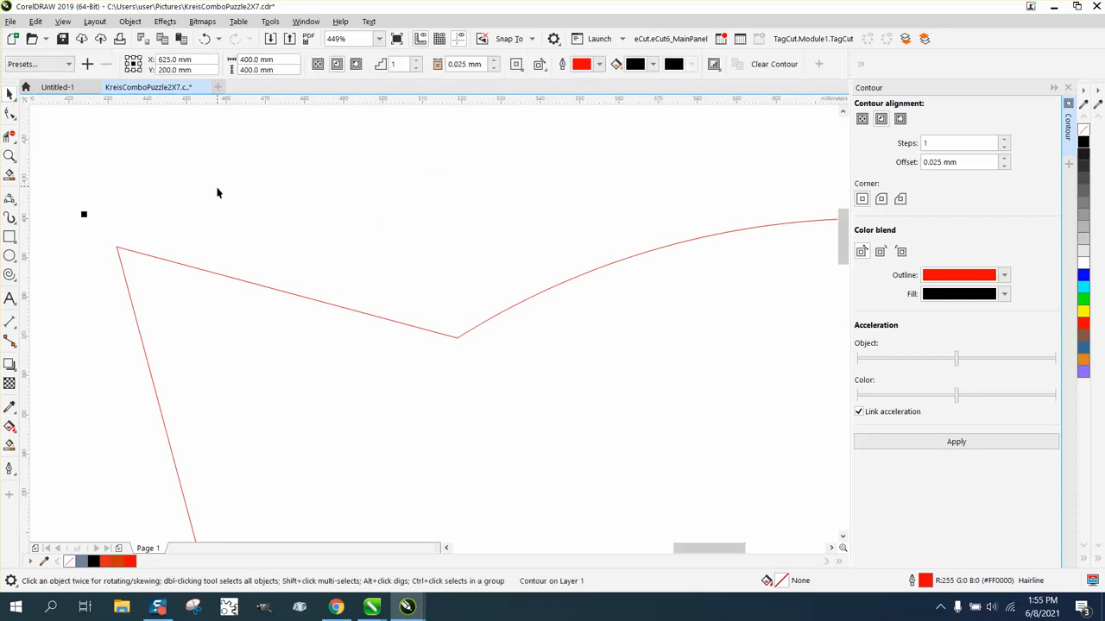
# Step: Break the contour apart and nudge one resulting outline 425 mm to the right
pyautogui.click(131, 24)
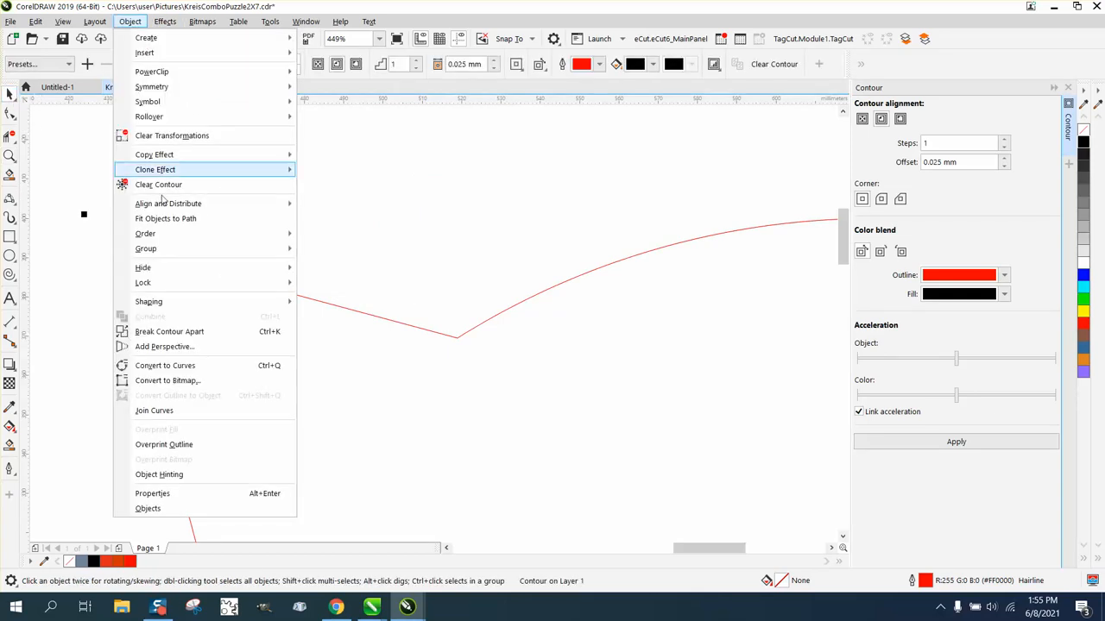
pyautogui.click(166, 332)
pyautogui.scroll(-3, 211, 200)
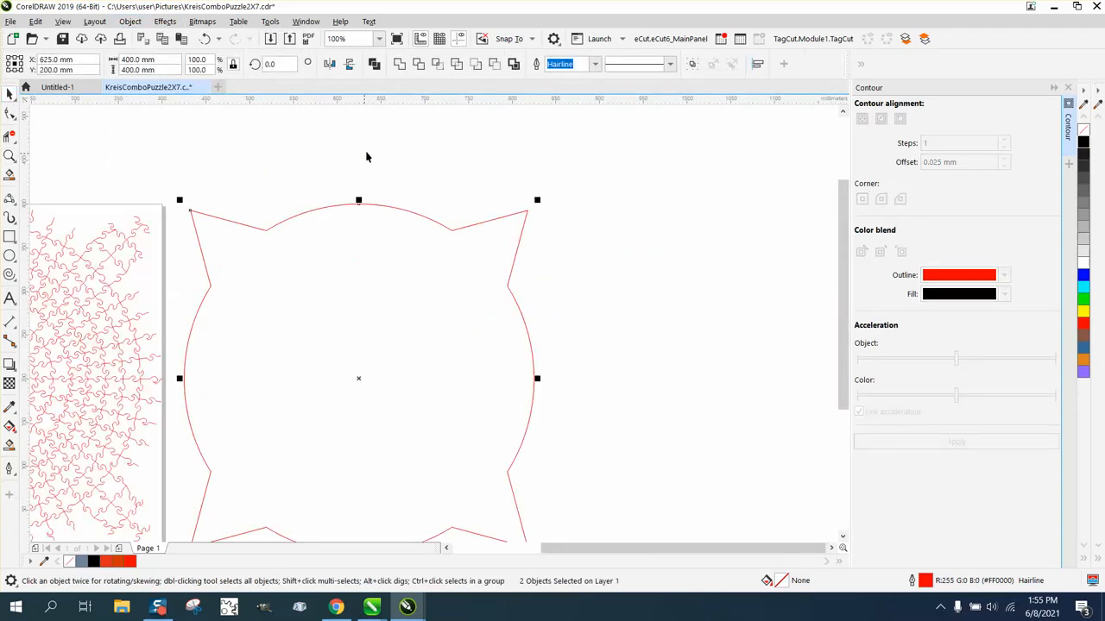
pyautogui.click(411, 282)
pyautogui.press('Right')
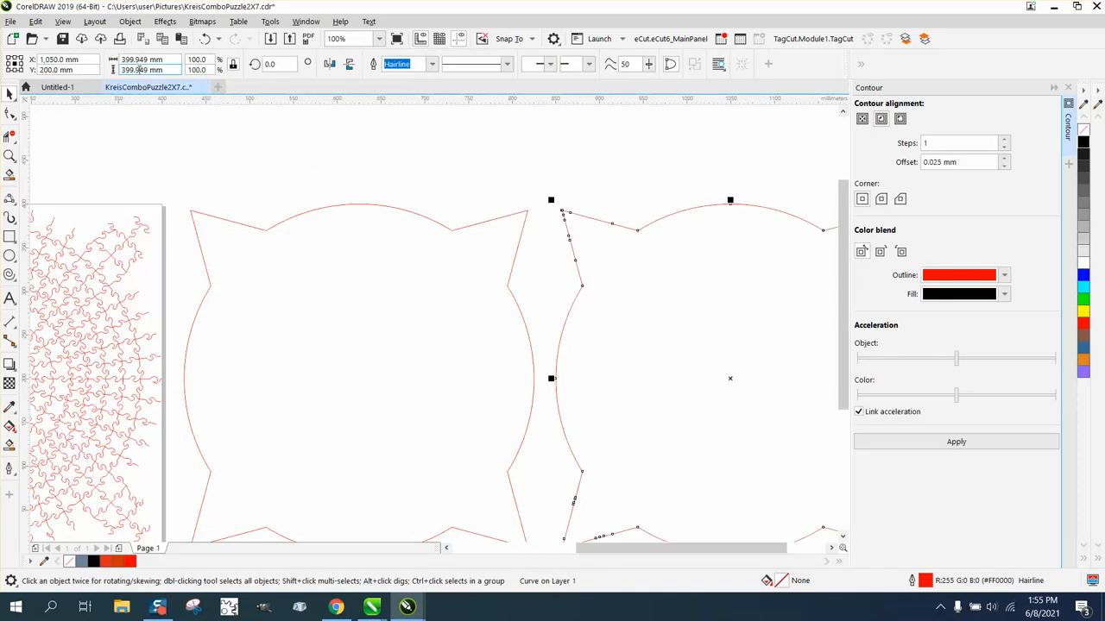
# Step: Centre the right-hand outline copy back over the puzzle at X 200 mm
pyautogui.click(325, 206)
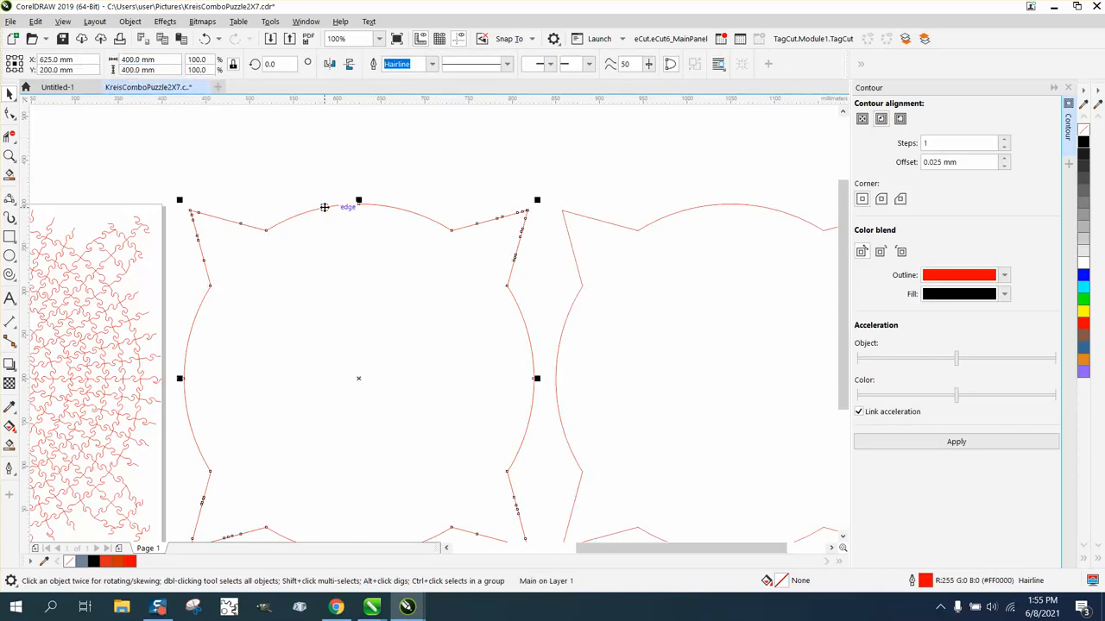
pyautogui.click(639, 234)
pyautogui.click(640, 231)
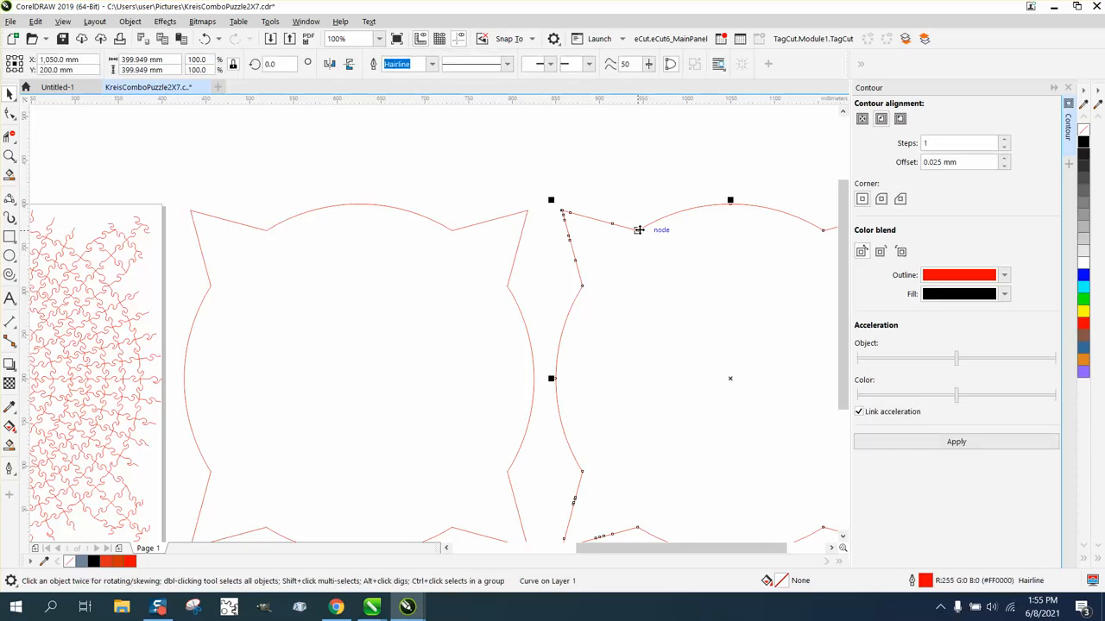
pyautogui.press('p')
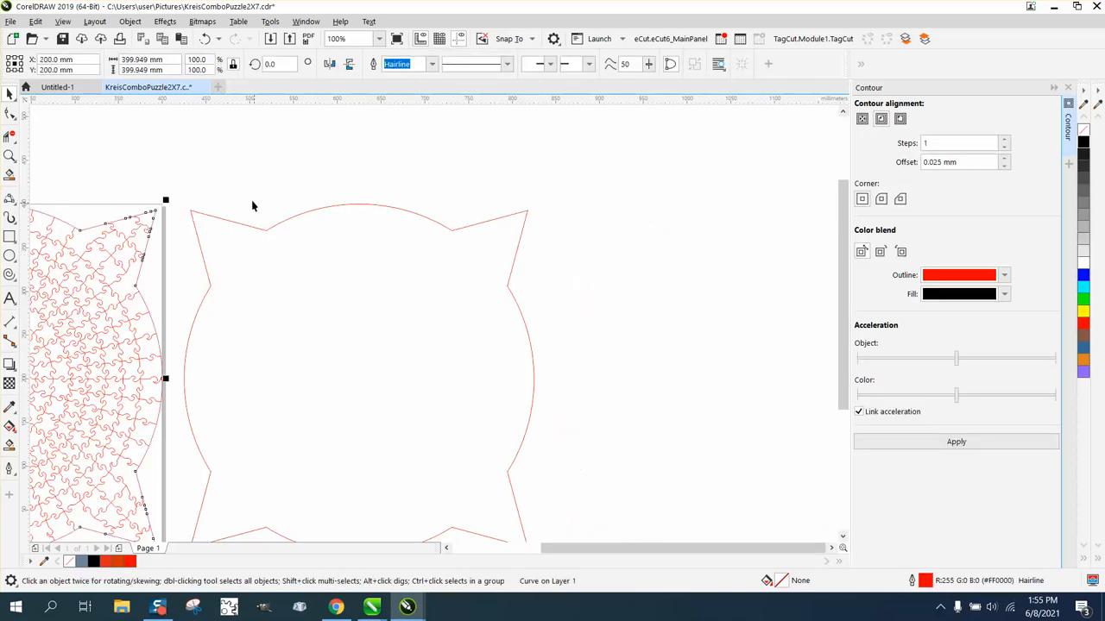
pyautogui.click(12, 160)
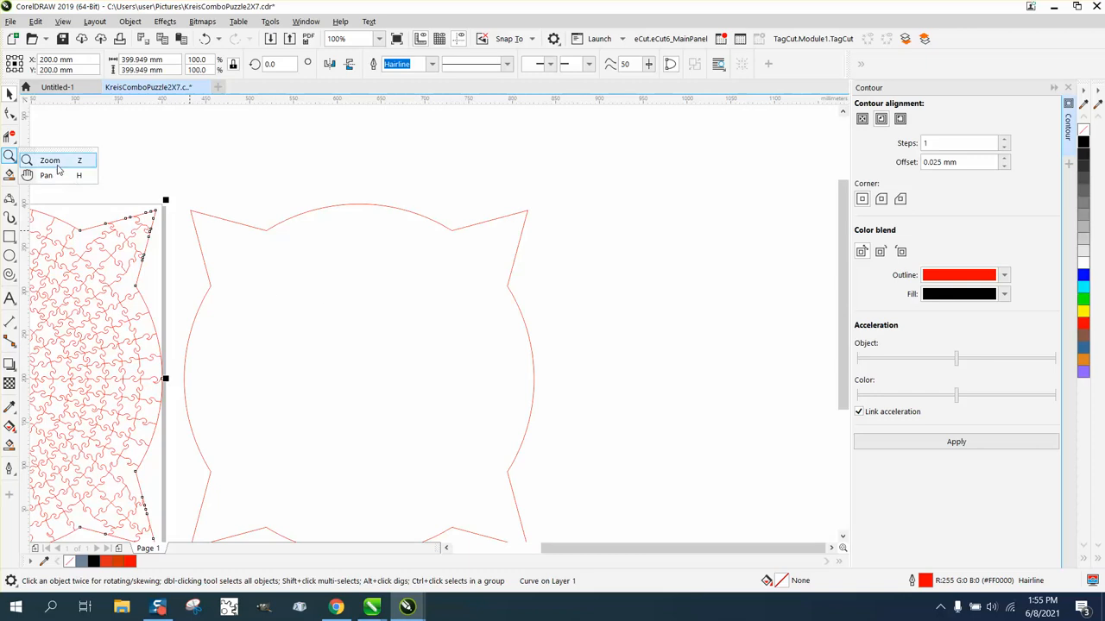
# Step: Zoom along the puzzle's top edge, ending magnified on its top-left section
pyautogui.click(60, 164)
pyautogui.scroll(-2, 289, 298)
pyautogui.moveTo(236, 277); pyautogui.dragTo(391, 301)
pyautogui.scroll(-3, 550, 338)
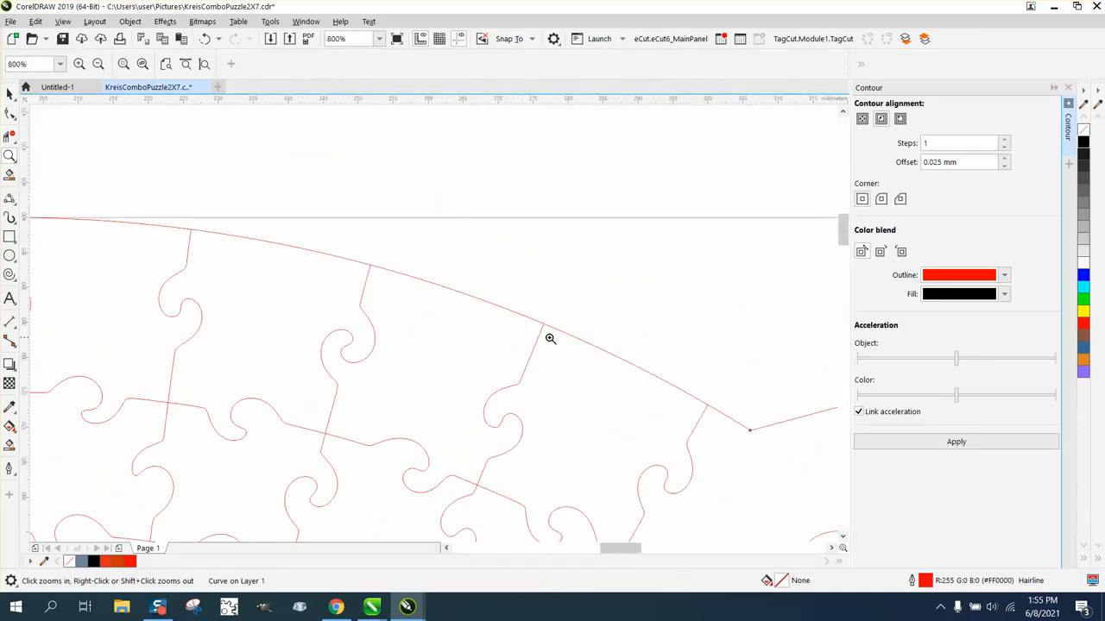
pyautogui.scroll(3, 403, 279)
pyautogui.scroll(-5, 419, 293)
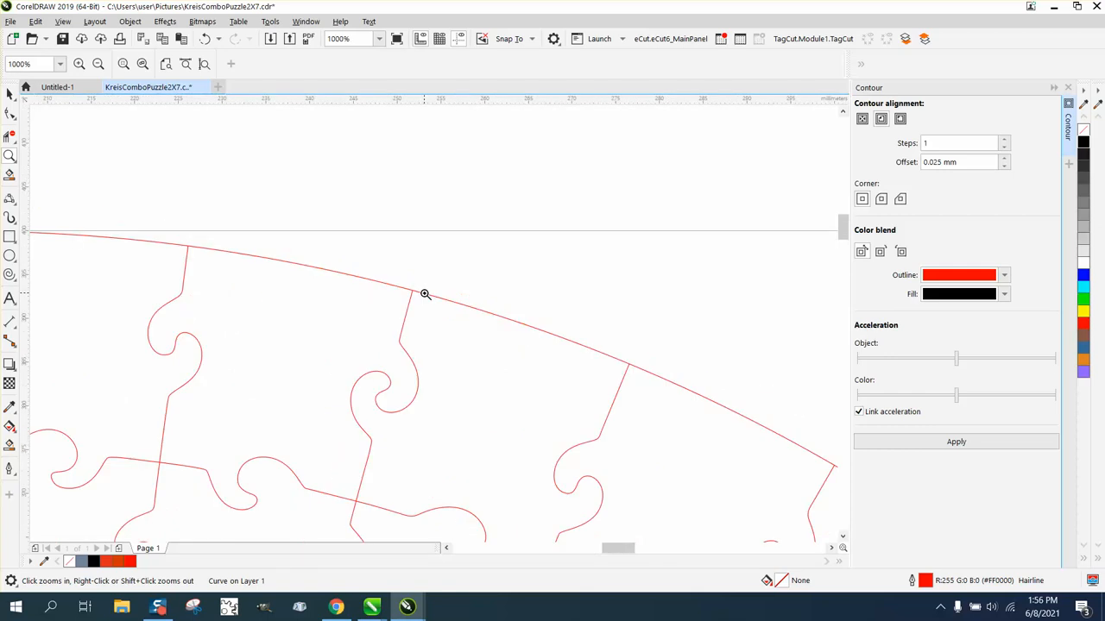
pyautogui.scroll(5, 222, 301)
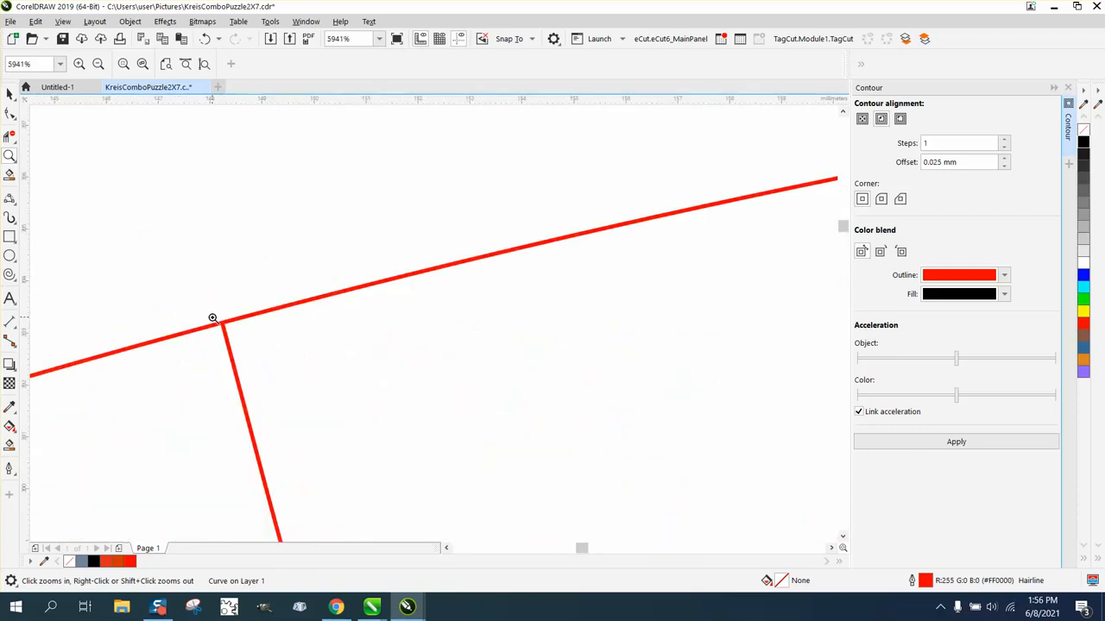
pyautogui.scroll(-2, 265, 319)
pyautogui.scroll(-5, 265, 319)
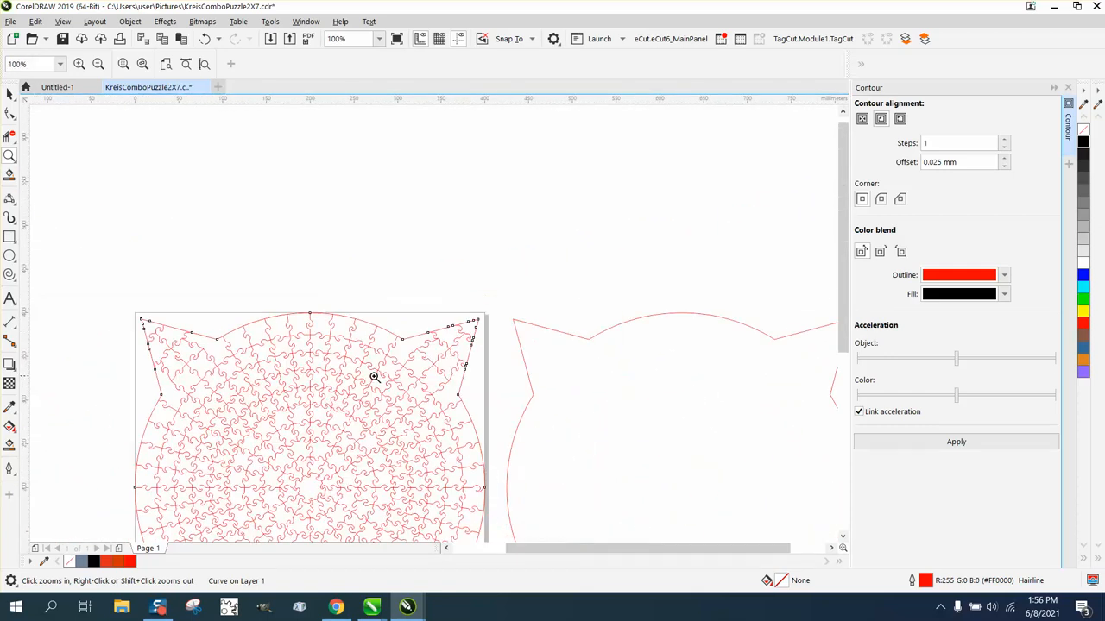
pyautogui.moveTo(174, 322); pyautogui.dragTo(302, 403)
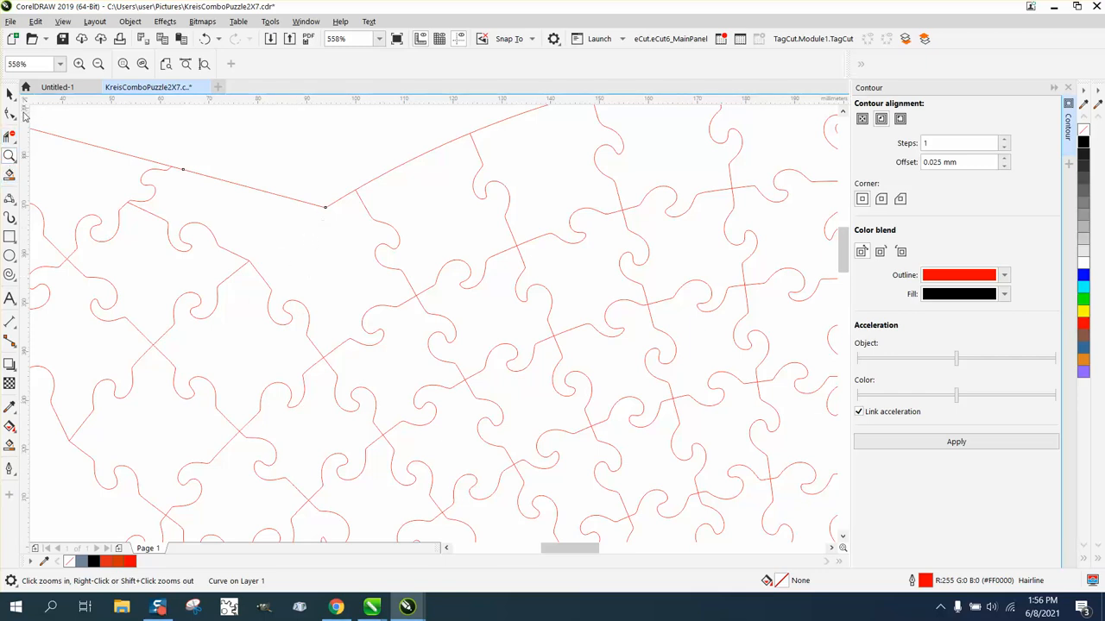
# Step: Set the curve flyout to 3-Point Curve, then zoom out to the whole puzzle with nothing selected
pyautogui.click(13, 205)
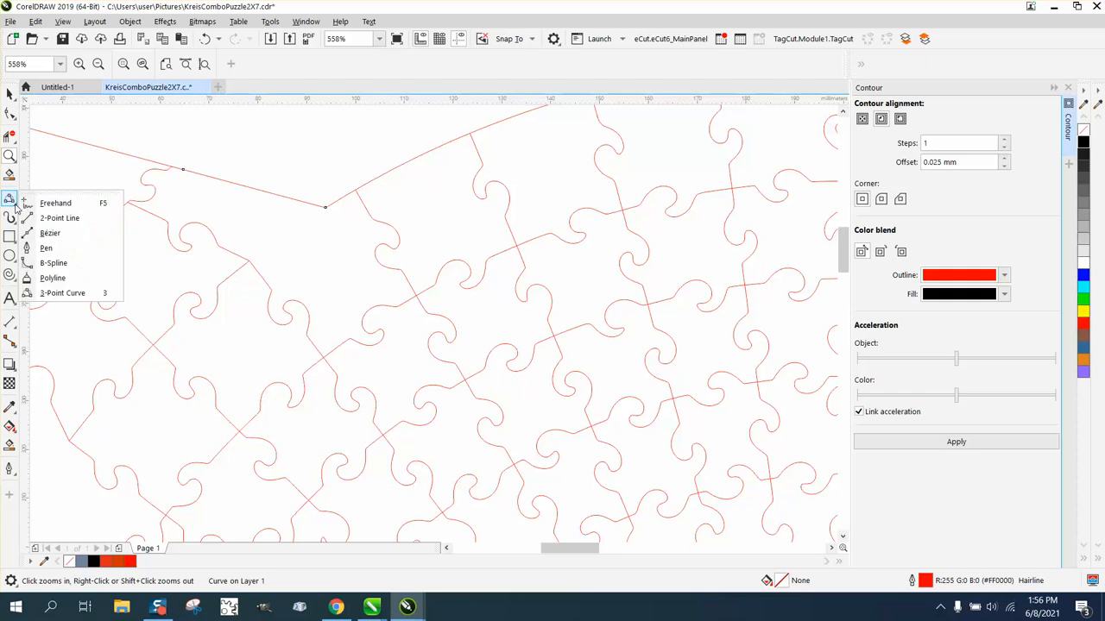
pyautogui.click(59, 294)
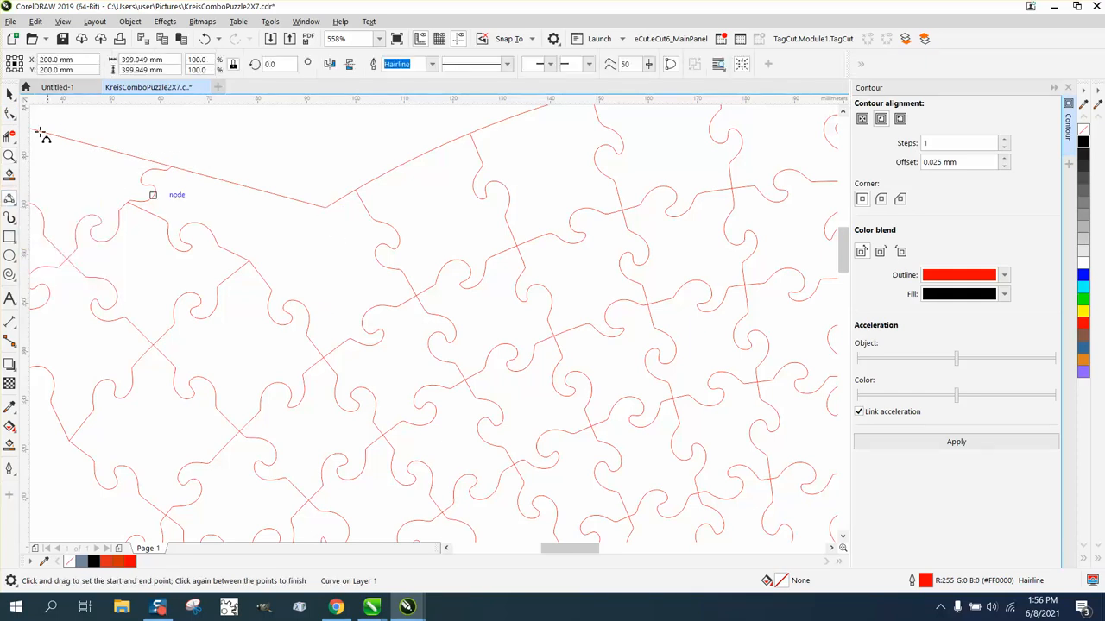
pyautogui.click(9, 93)
pyautogui.scroll(-3, 316, 254)
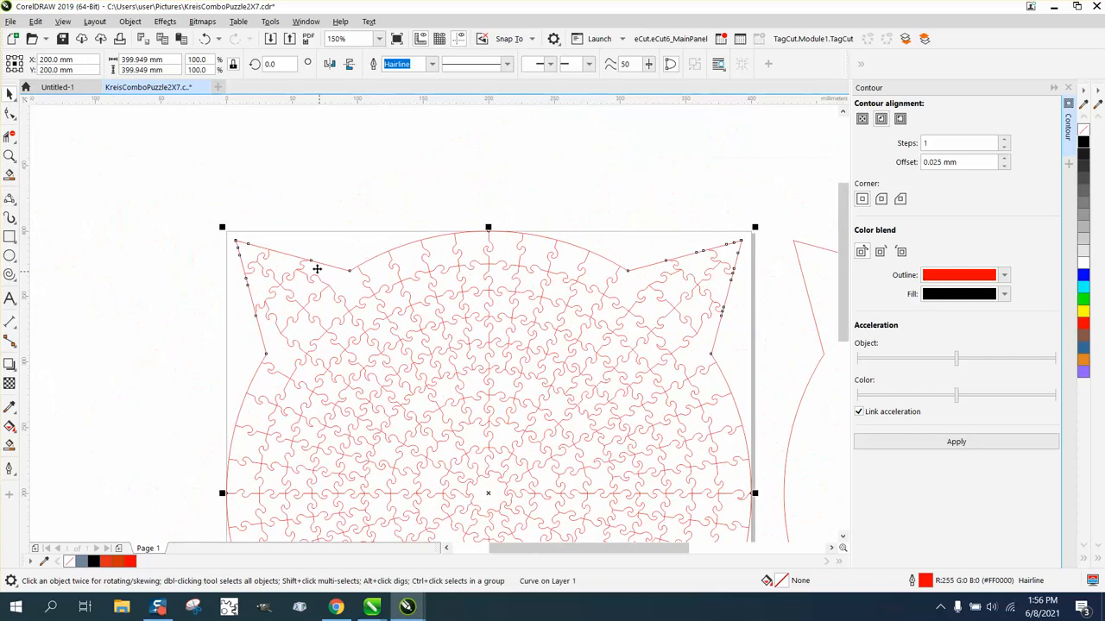
pyautogui.click(112, 160)
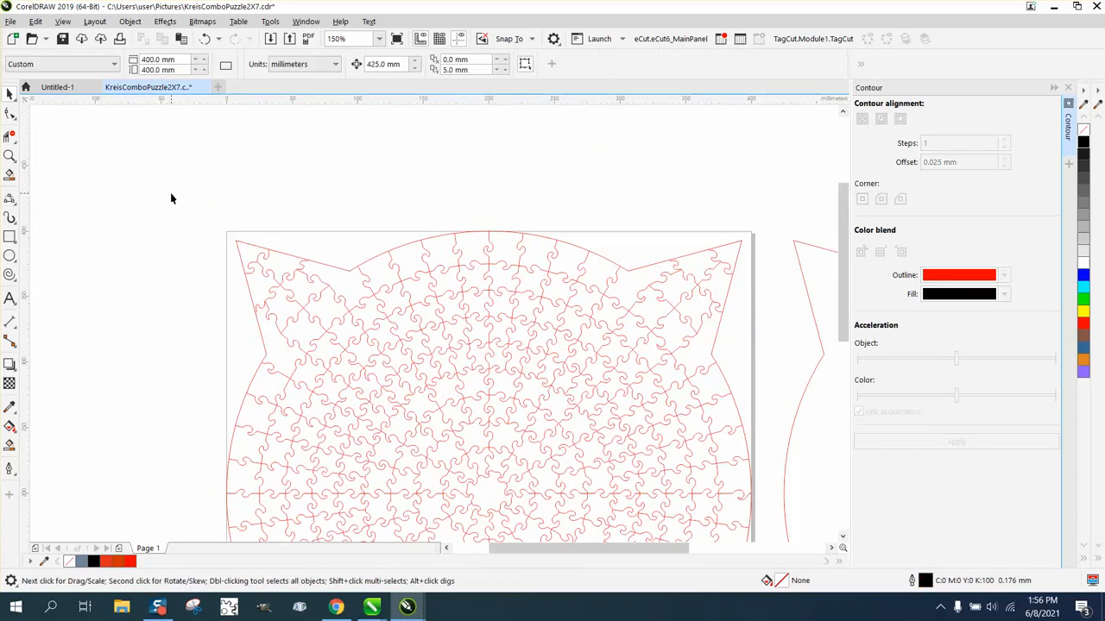
# Step: With nothing selected, set the document's default Graphic outline width to Hairline
pyautogui.click(925, 580)
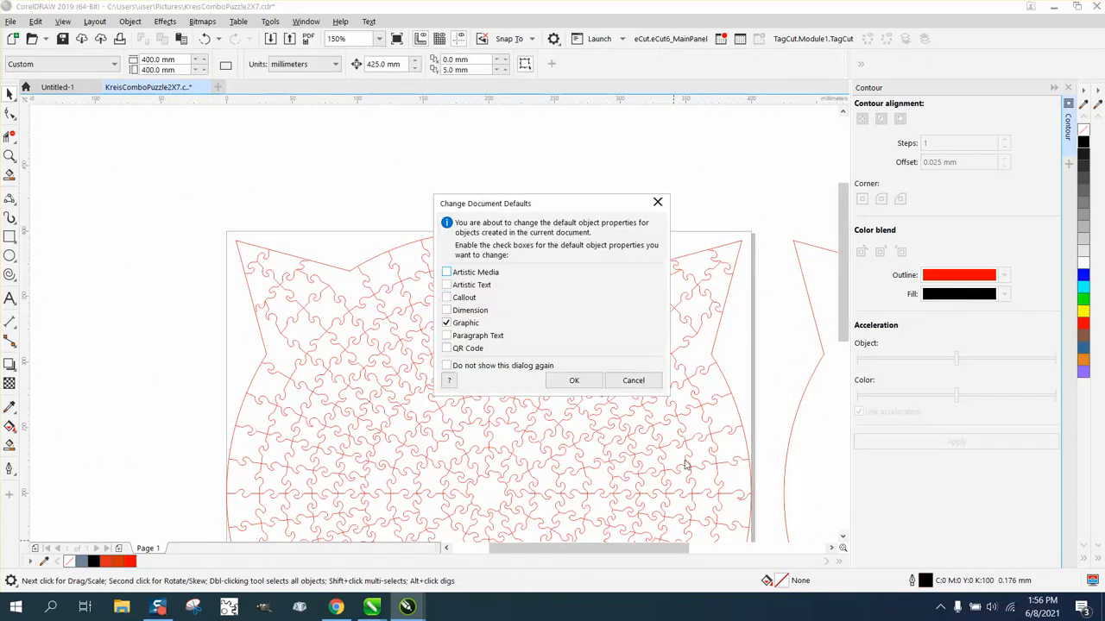
pyautogui.click(574, 381)
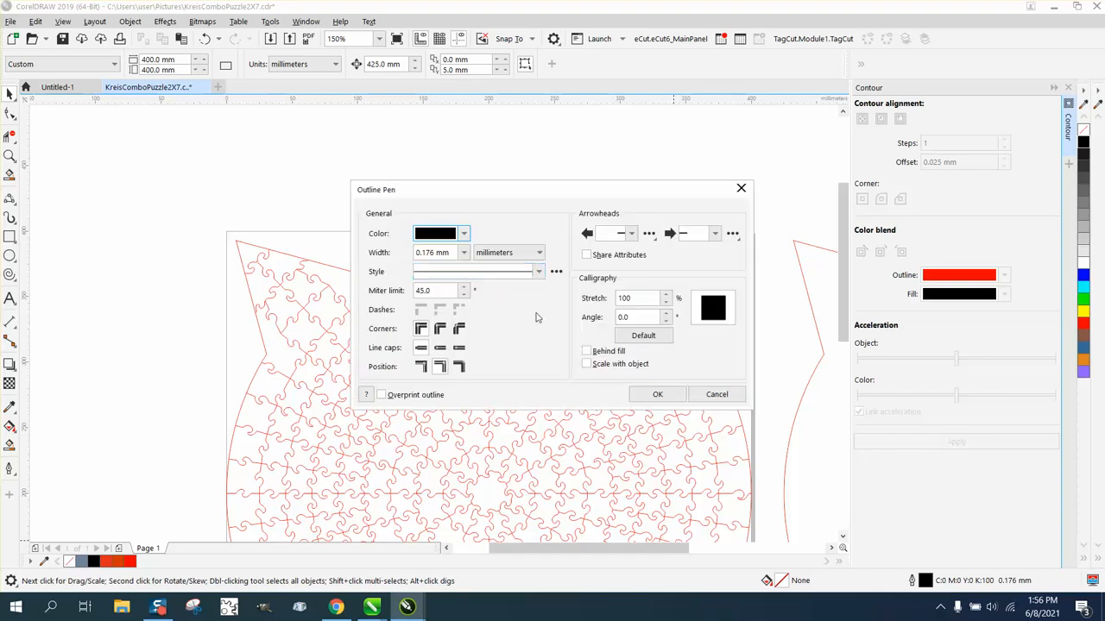
pyautogui.click(463, 253)
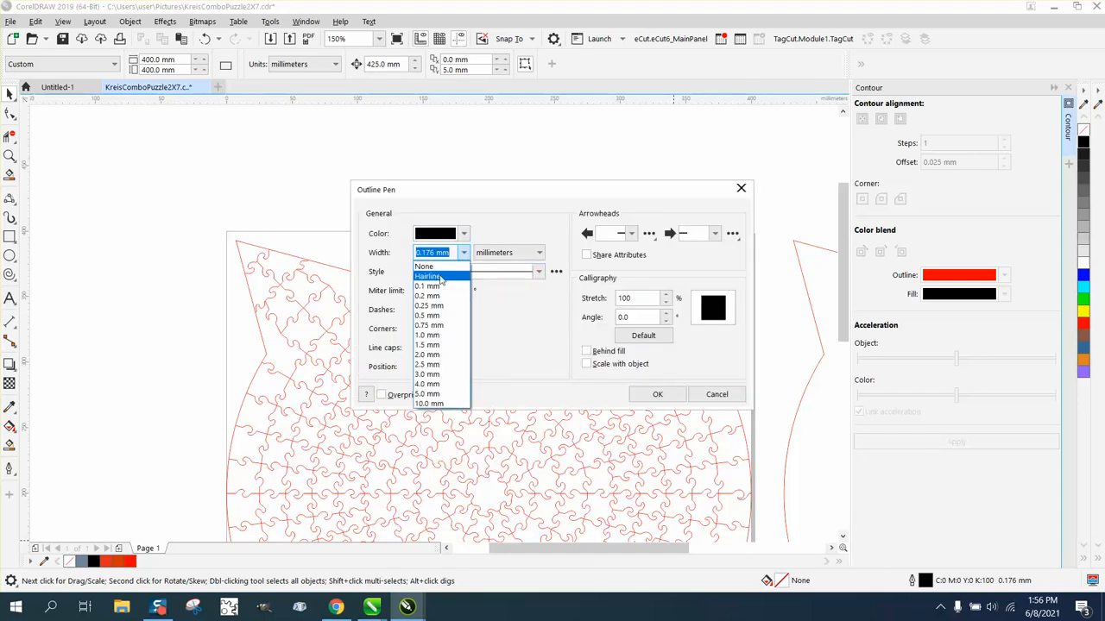
pyautogui.click(441, 278)
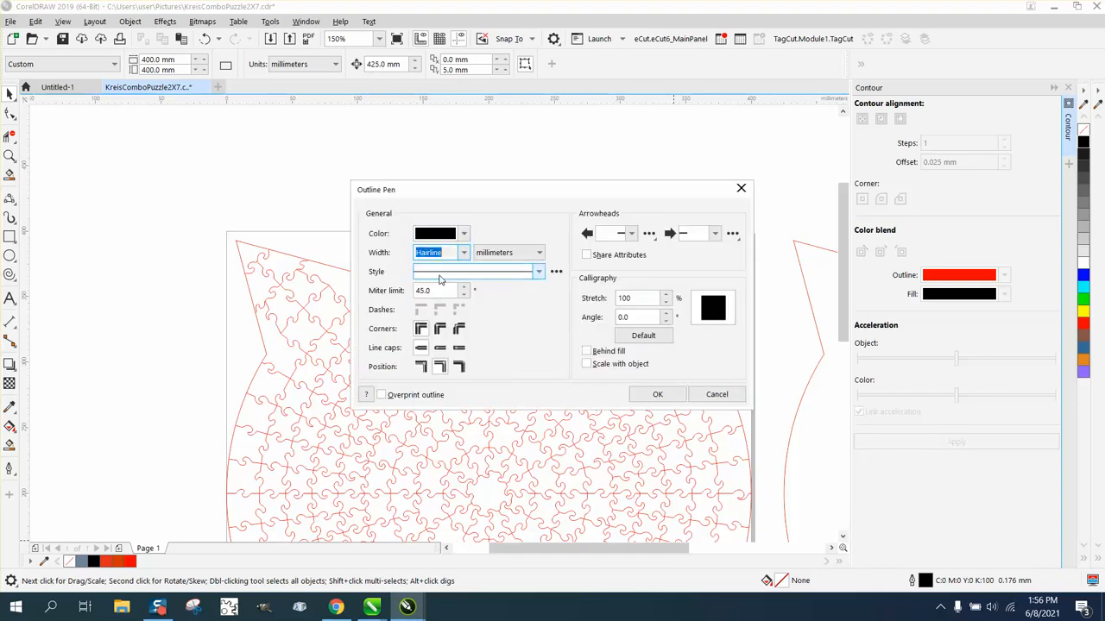
pyautogui.click(657, 395)
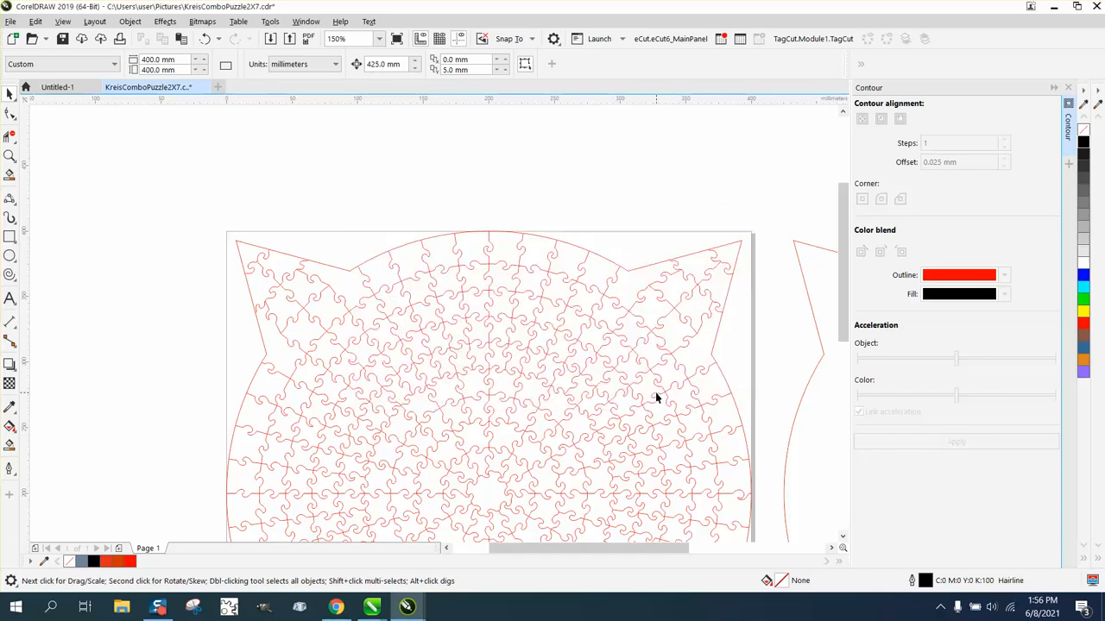
pyautogui.click(9, 156)
pyautogui.moveTo(299, 256); pyautogui.dragTo(387, 316)
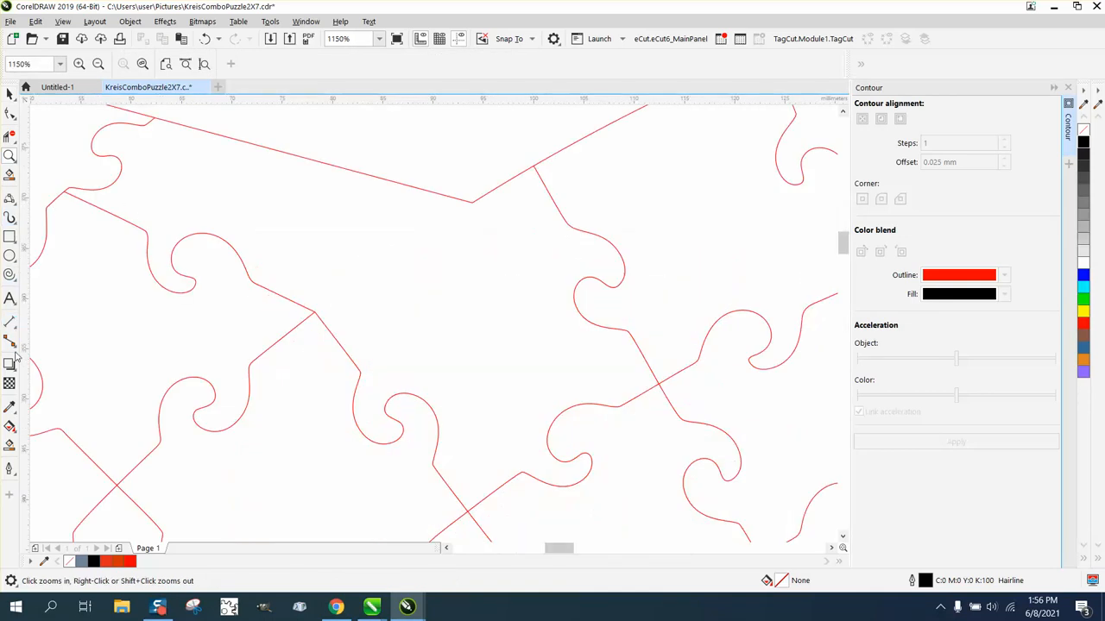
# Step: Draw a slightly bent 3-point curve from the upper cut-line node to the lower node
pyautogui.click(10, 199)
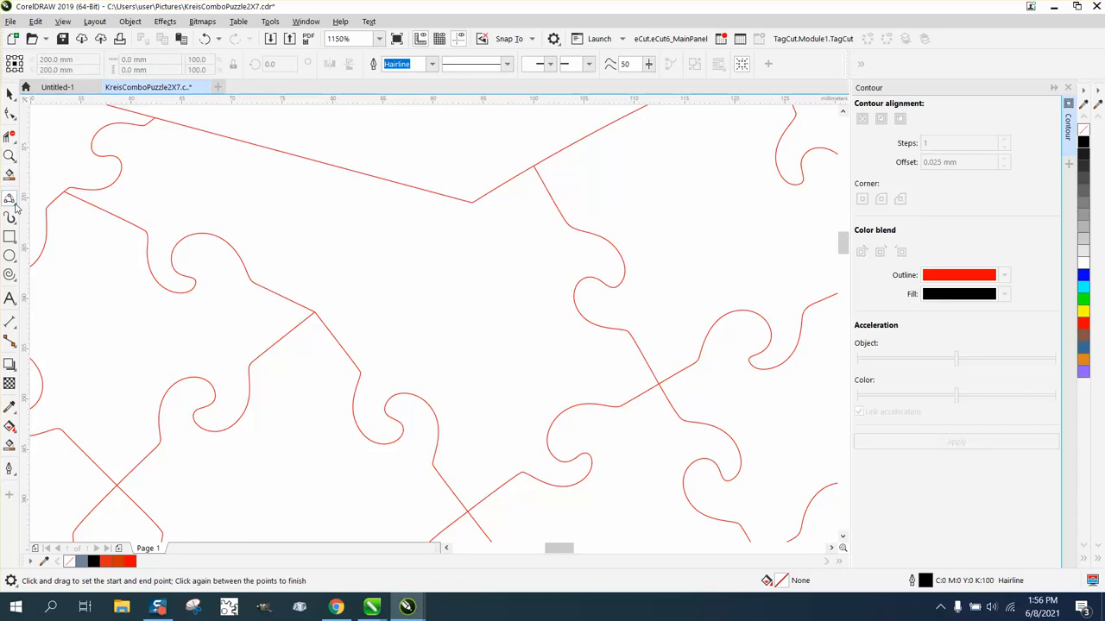
pyautogui.click(63, 279)
pyautogui.click(471, 202)
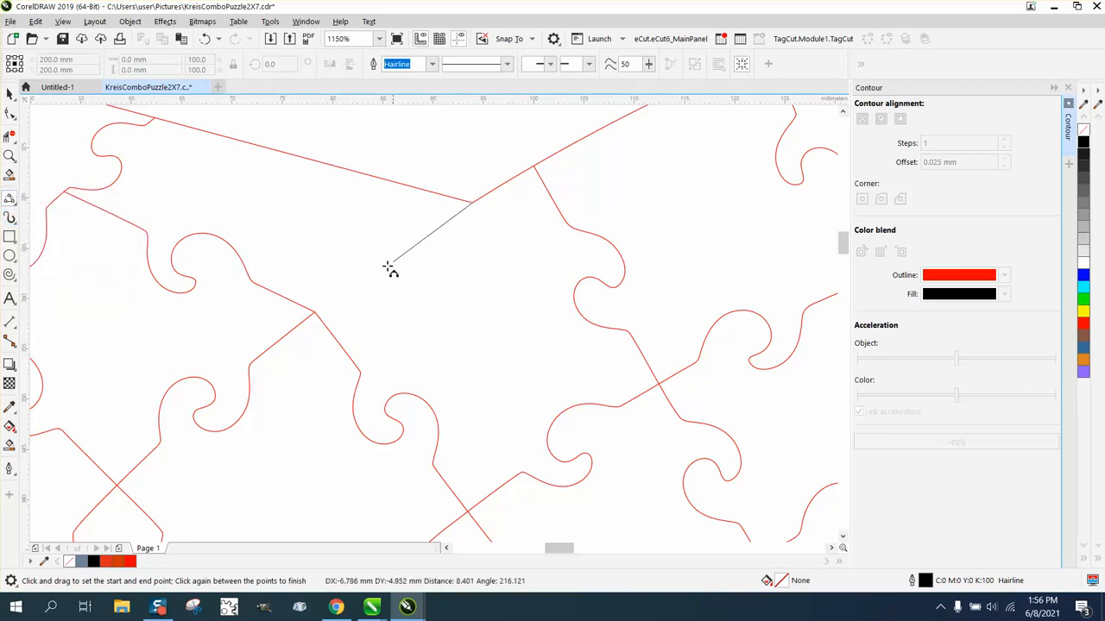
pyautogui.moveTo(315, 311); pyautogui.dragTo(315, 311)
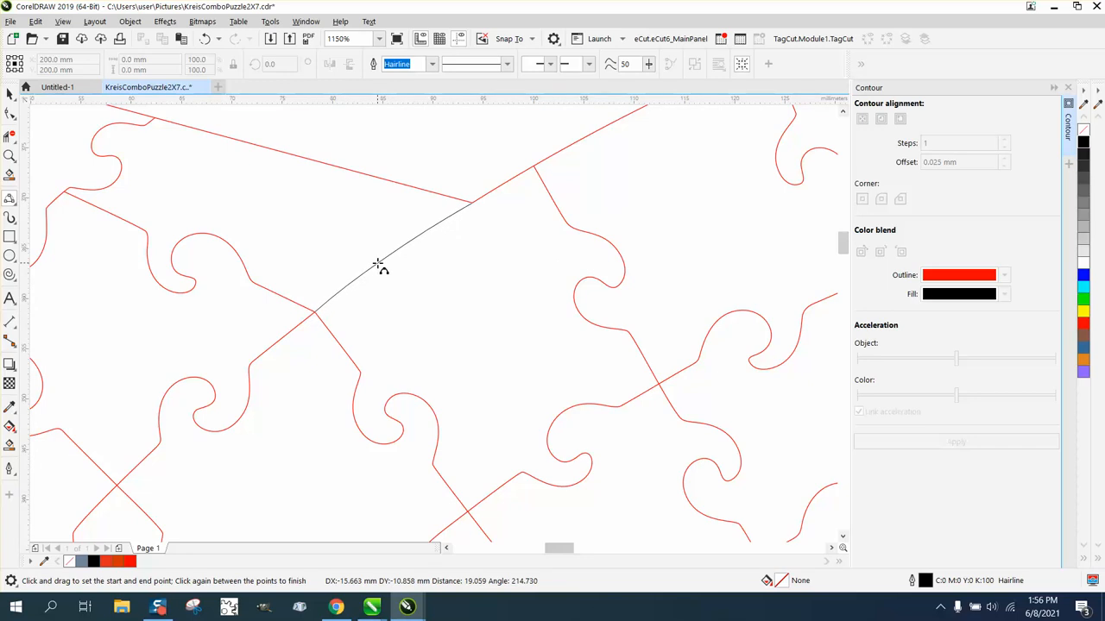
pyautogui.click(378, 266)
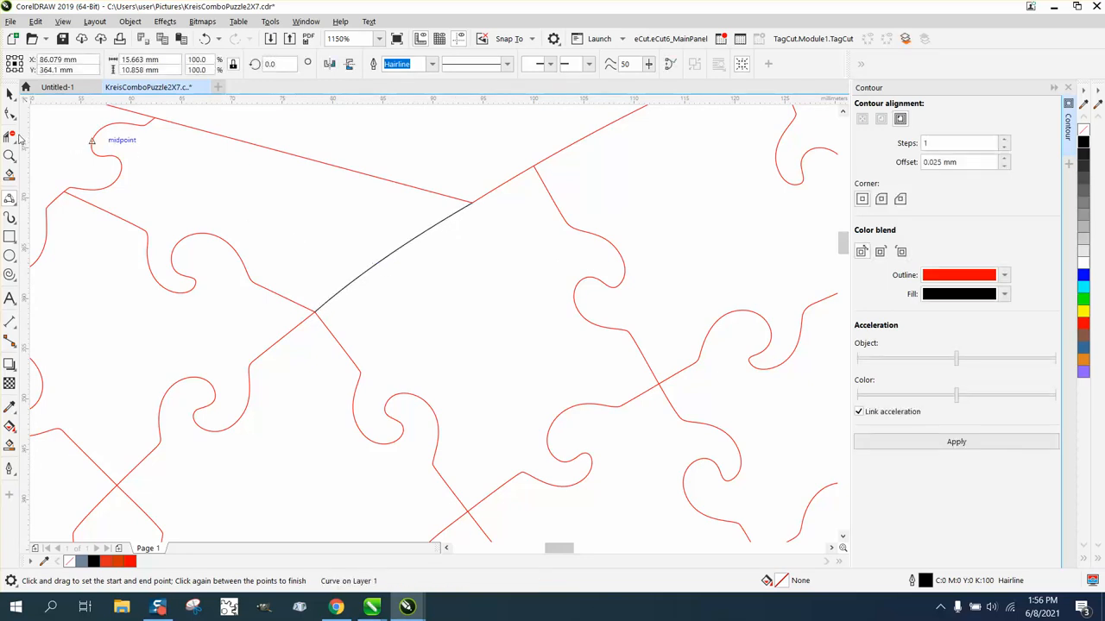
pyautogui.click(12, 115)
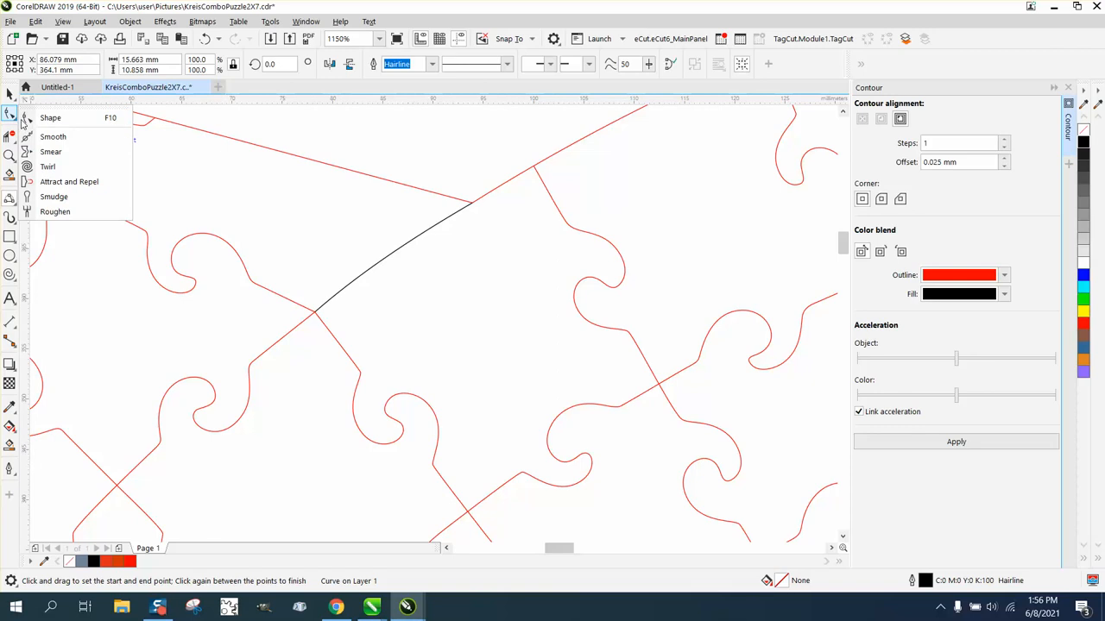
# Step: Twirl the middle of the new black connector into a hooked, tab-like swirl
pyautogui.click(48, 166)
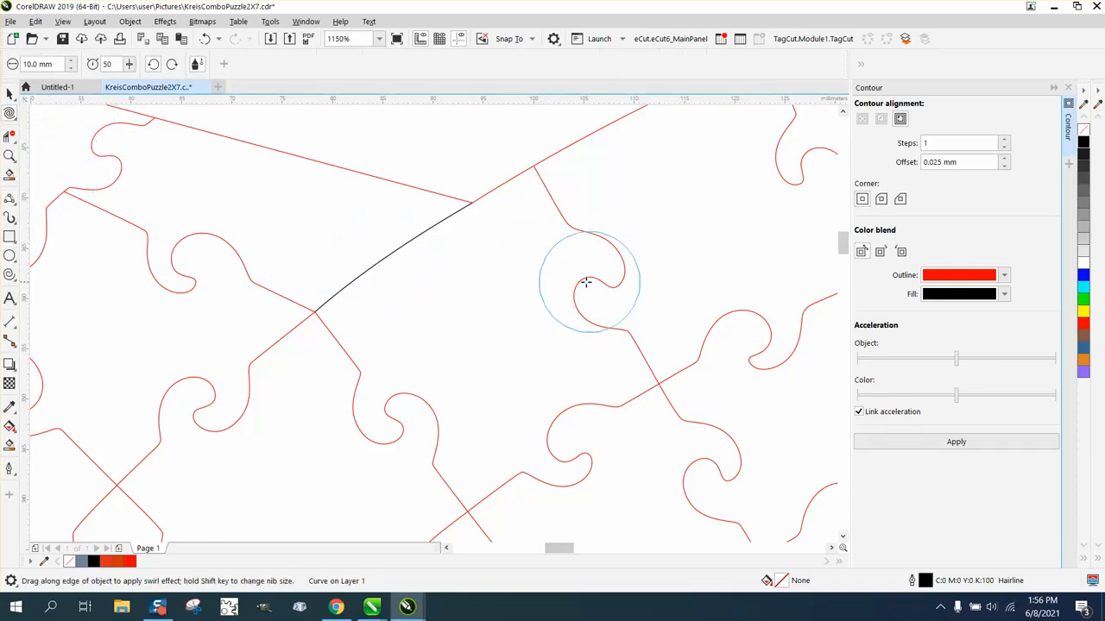
pyautogui.click(388, 257)
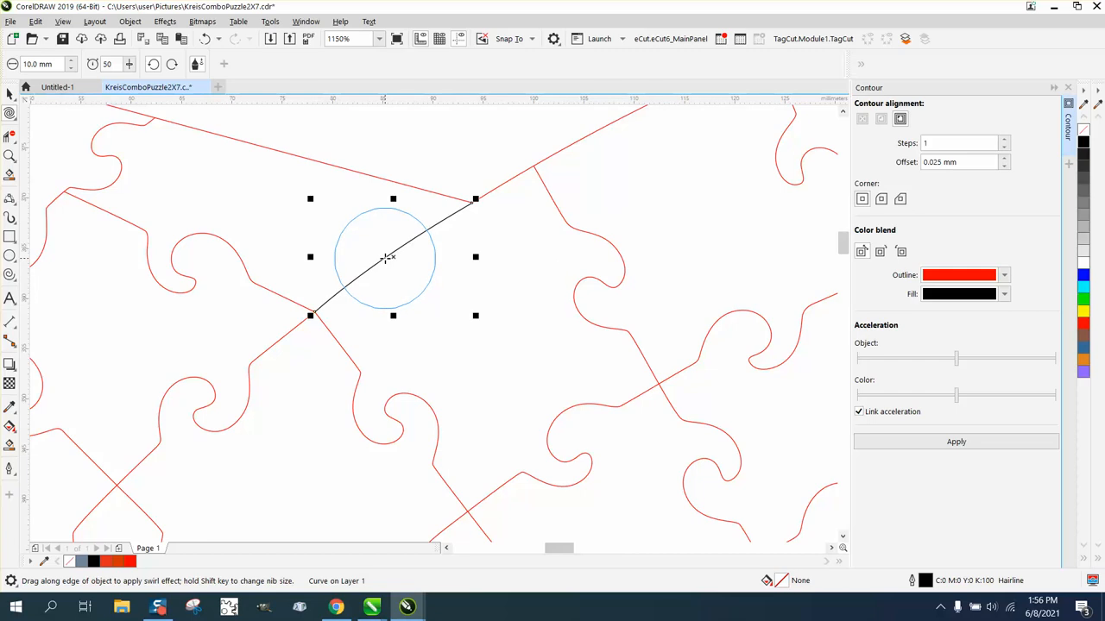
pyautogui.moveTo(387, 257); pyautogui.dragTo(384, 254)
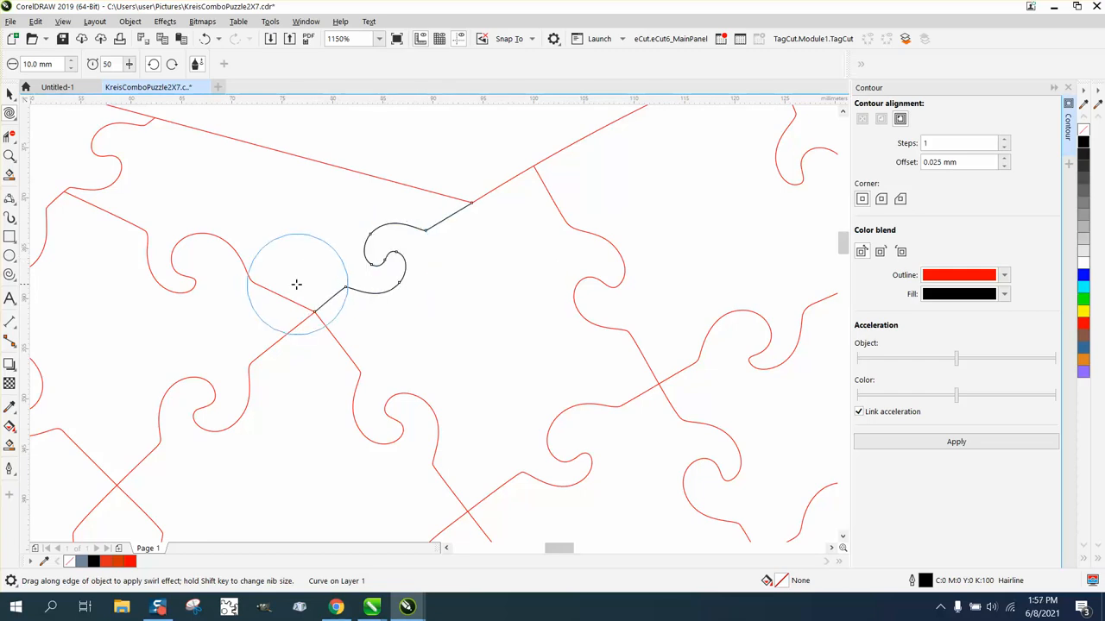
pyautogui.click(10, 93)
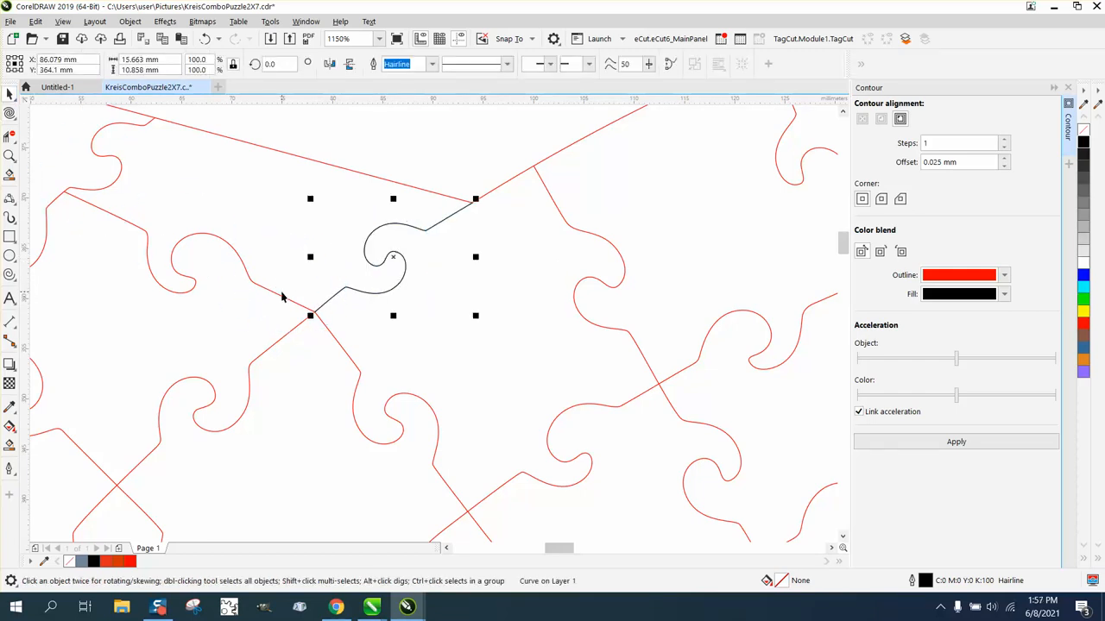
pyautogui.scroll(-3, 282, 297)
pyautogui.scroll(-1, 272, 333)
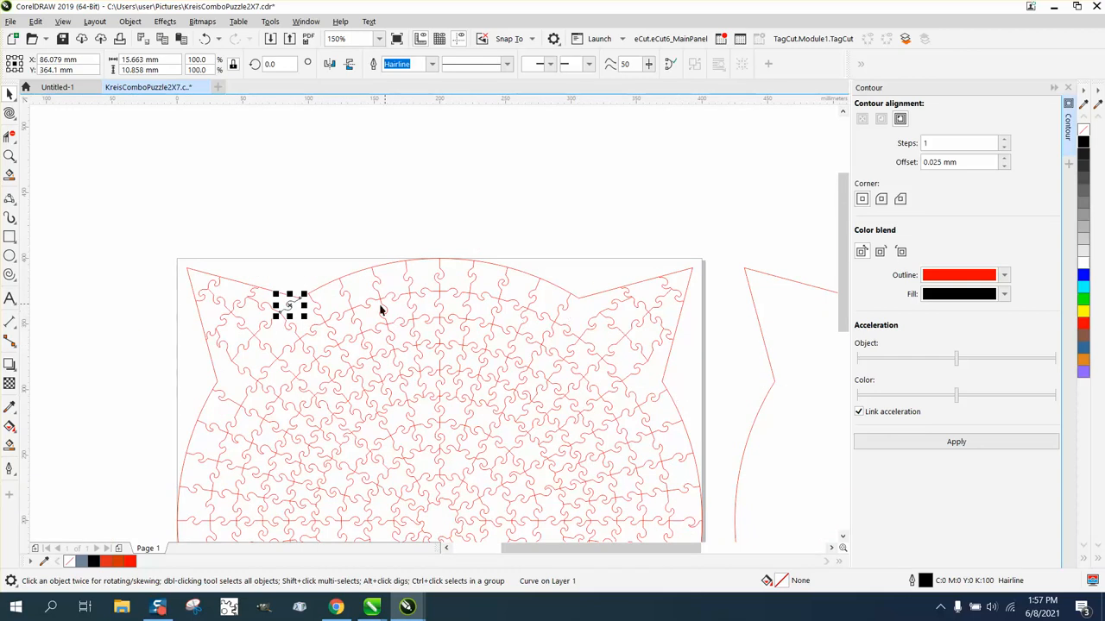
pyautogui.scroll(-2, 377, 297)
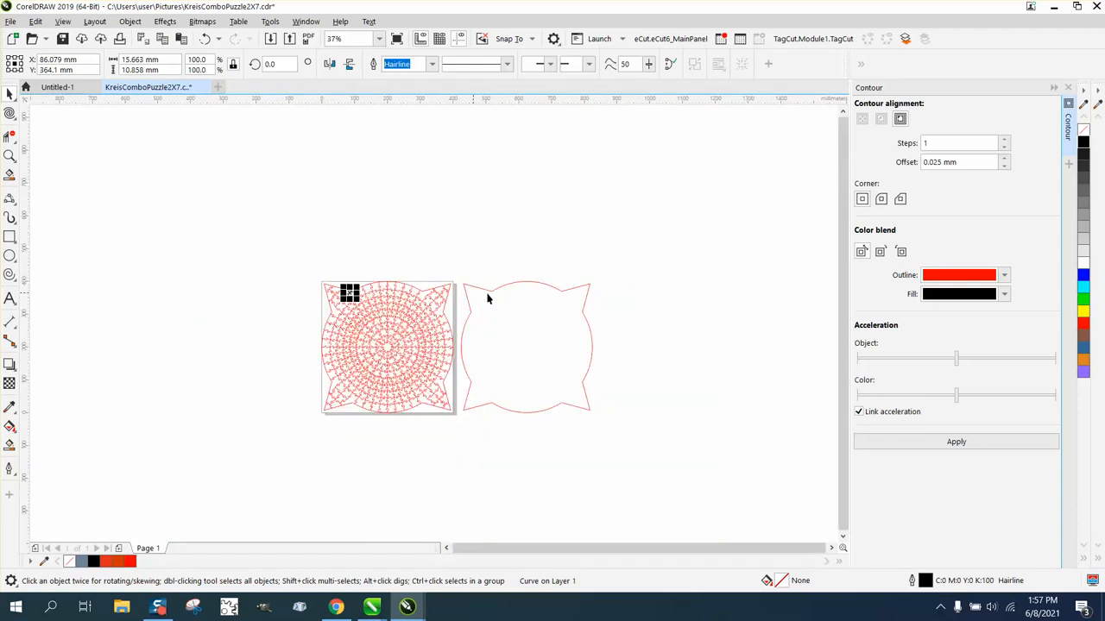
pyautogui.click(10, 155)
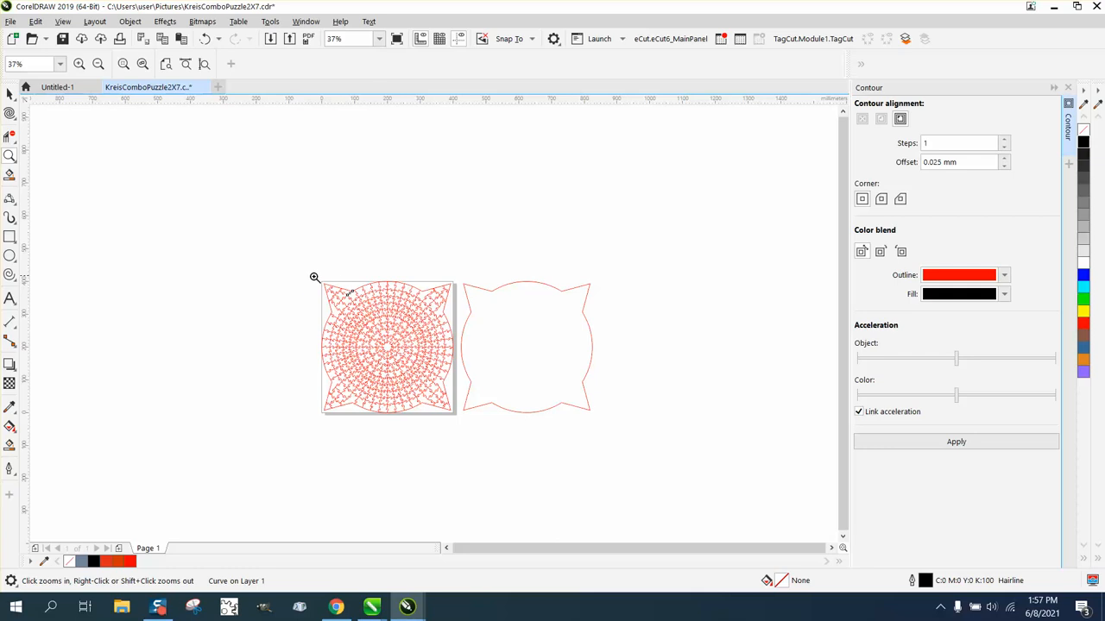
pyautogui.moveTo(314, 277); pyautogui.dragTo(385, 321)
pyautogui.moveTo(257, 197); pyautogui.dragTo(323, 239)
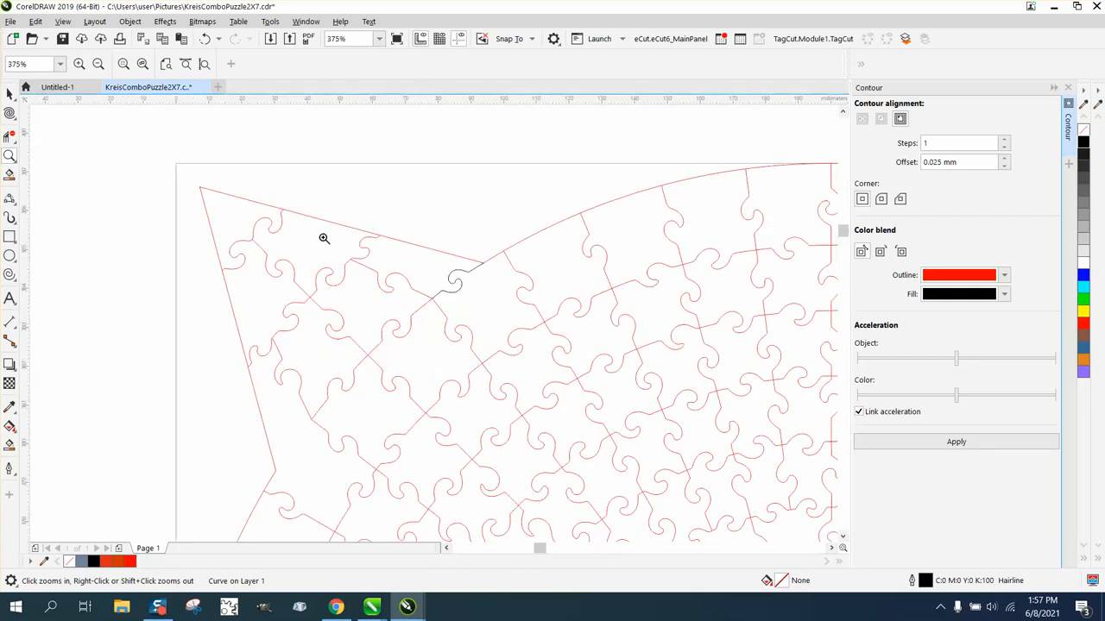
pyautogui.scroll(-3, 323, 229)
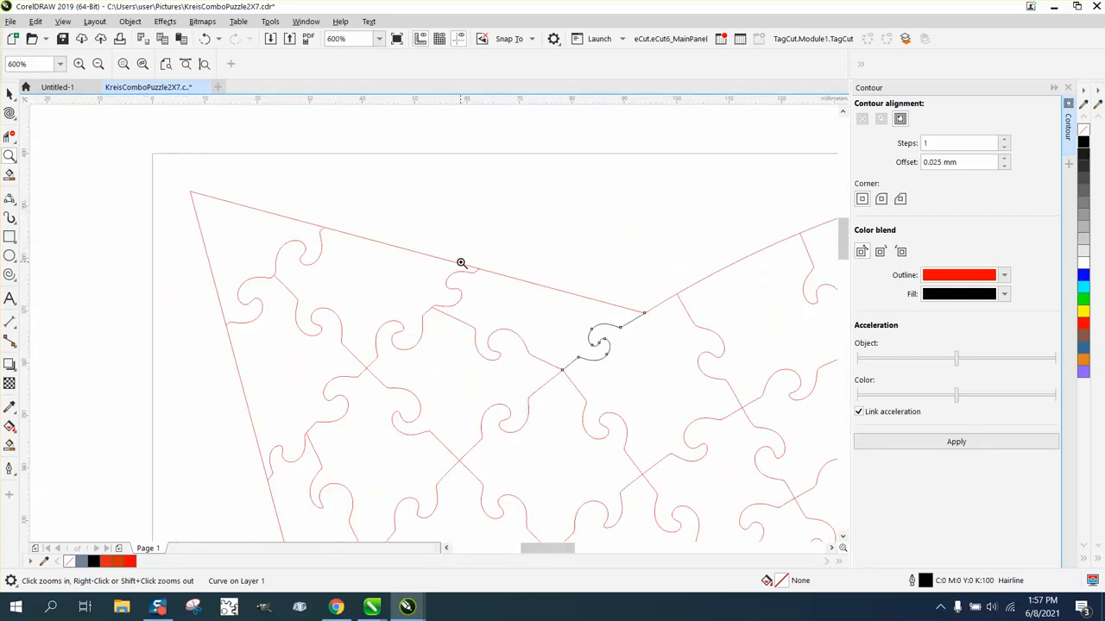
pyautogui.moveTo(461, 262); pyautogui.dragTo(527, 297)
pyautogui.scroll(-3, 279, 290)
pyautogui.scroll(-5, 458, 322)
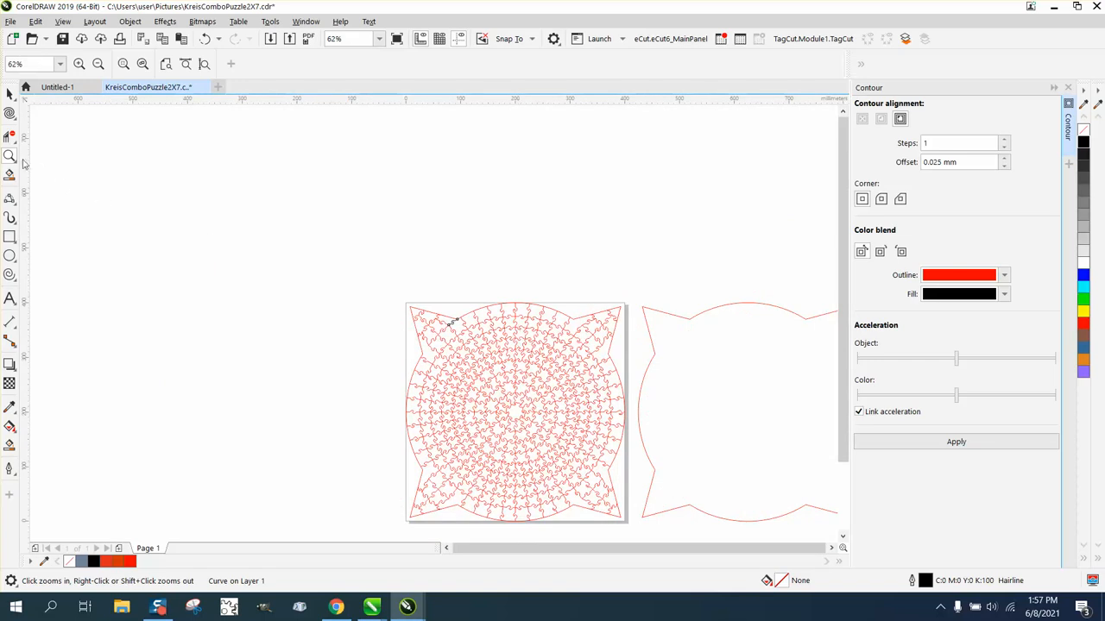
pyautogui.moveTo(509, 313); pyautogui.dragTo(593, 348)
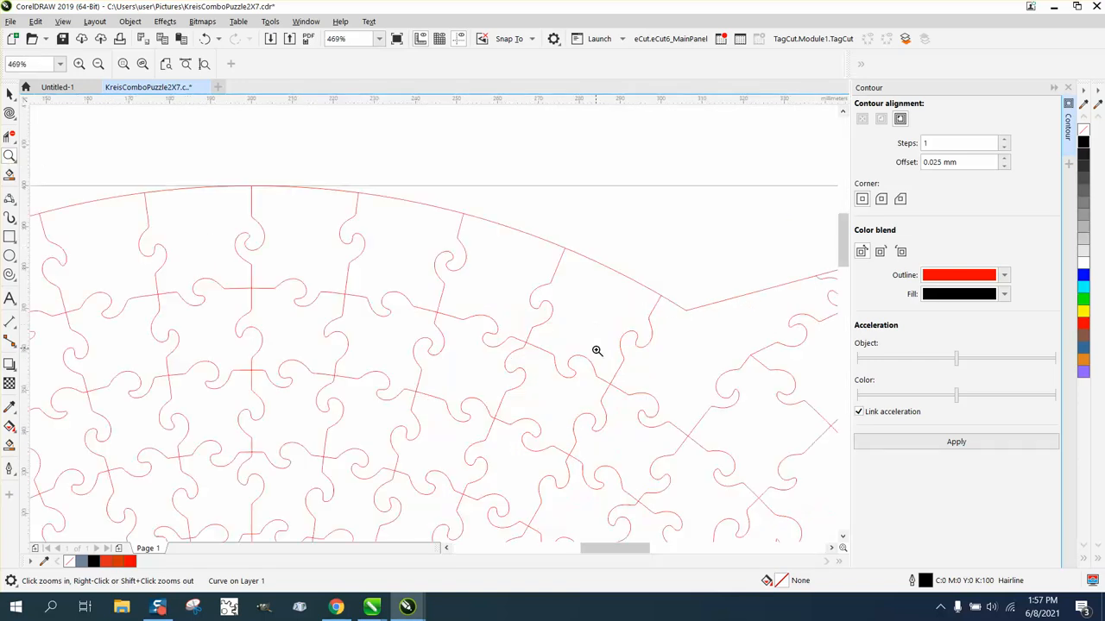
pyautogui.scroll(-3, 394, 280)
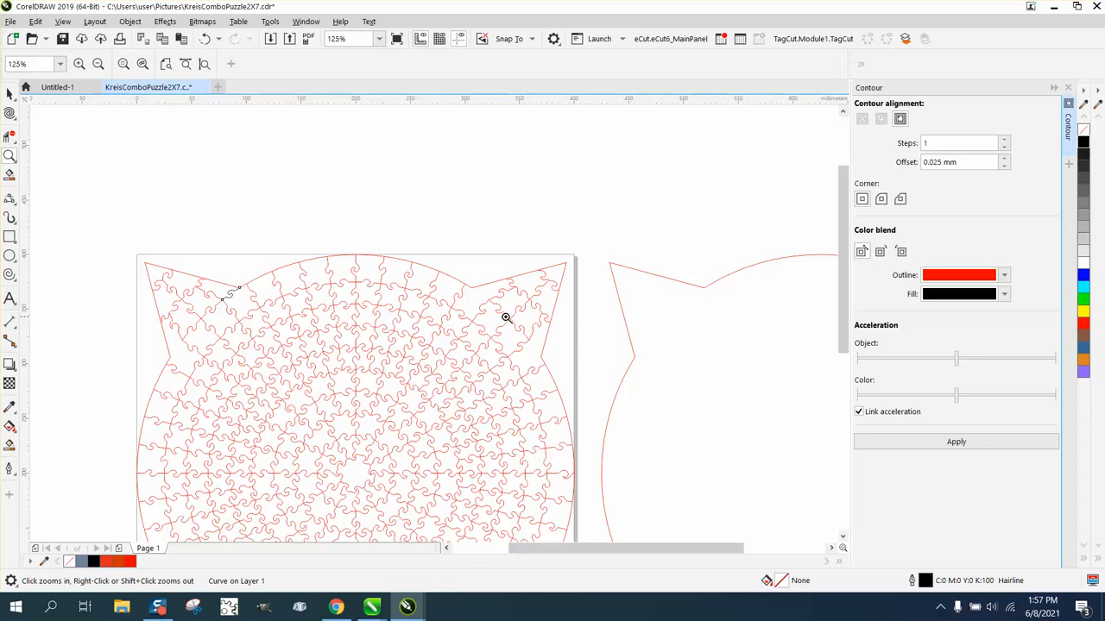
pyautogui.moveTo(506, 267); pyautogui.dragTo(538, 291)
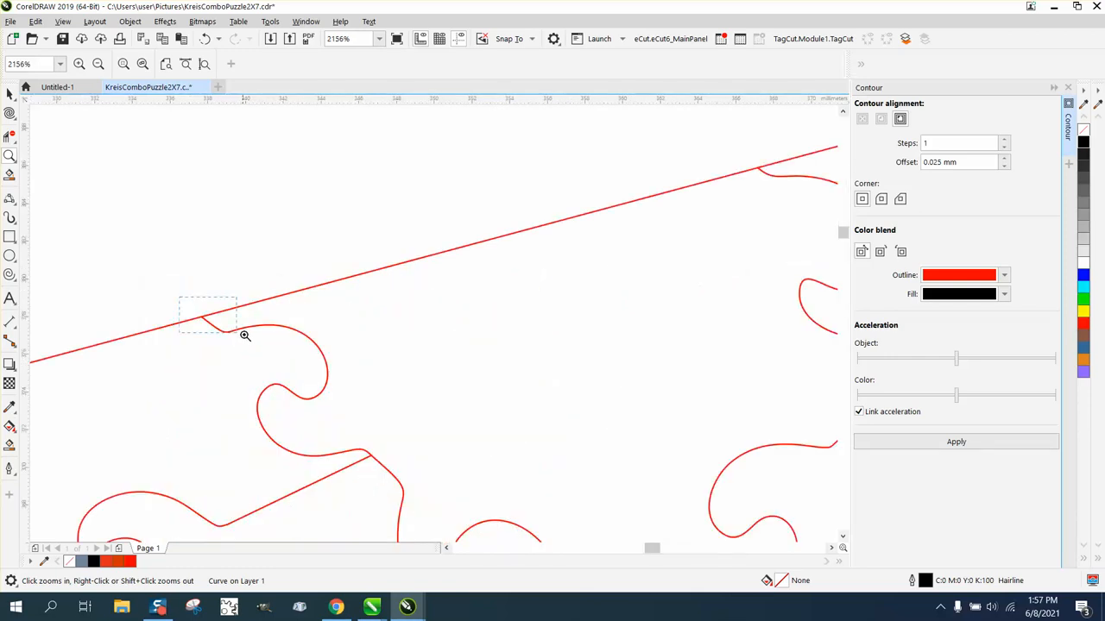
pyautogui.moveTo(244, 335); pyautogui.dragTo(245, 335)
pyautogui.scroll(-5, 253, 331)
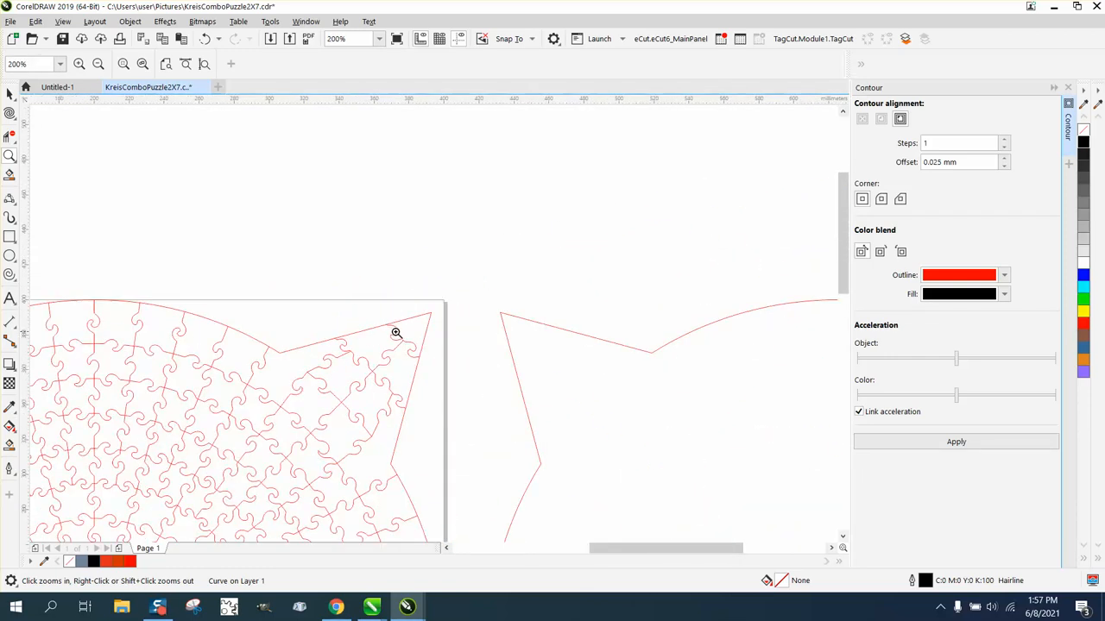
pyautogui.moveTo(380, 323); pyautogui.dragTo(411, 331)
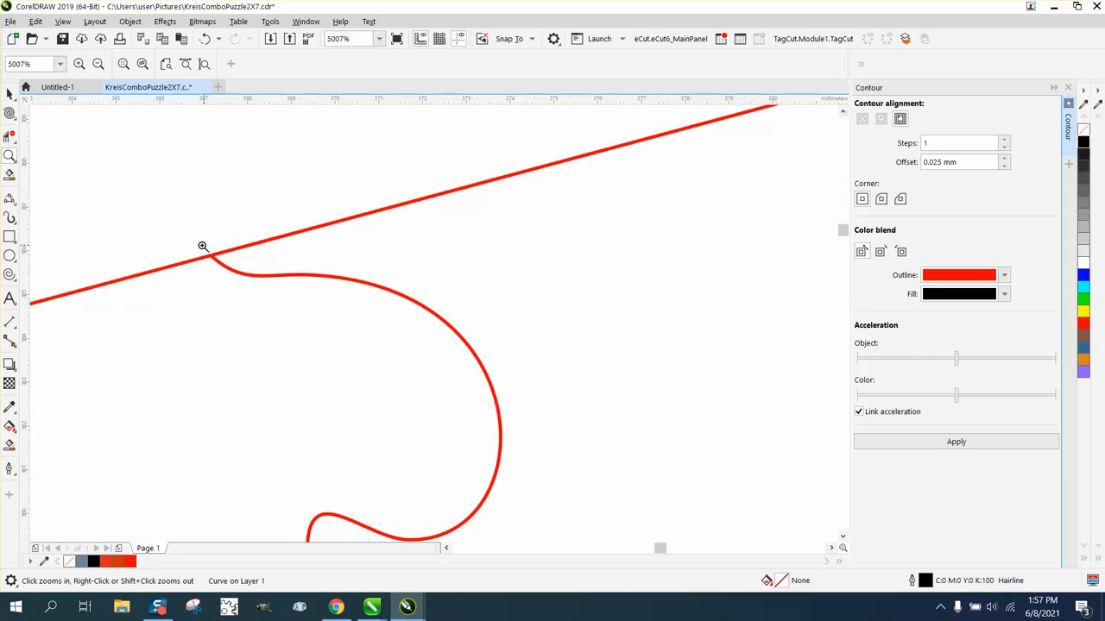
pyautogui.scroll(-7, 203, 246)
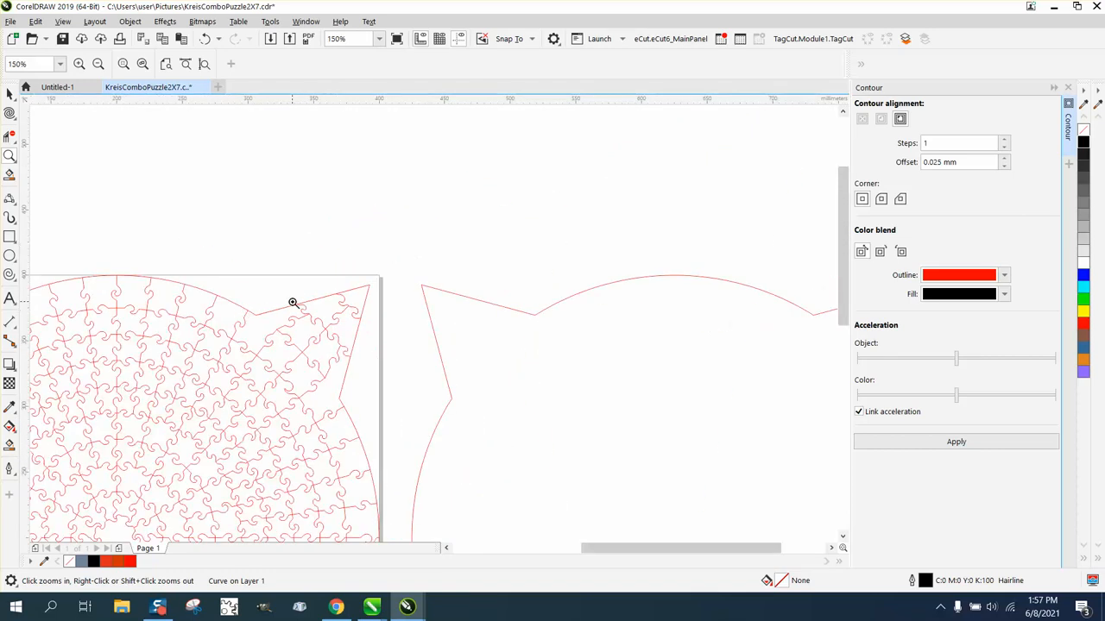
pyautogui.moveTo(294, 302); pyautogui.dragTo(318, 311)
pyautogui.scroll(4, 153, 265)
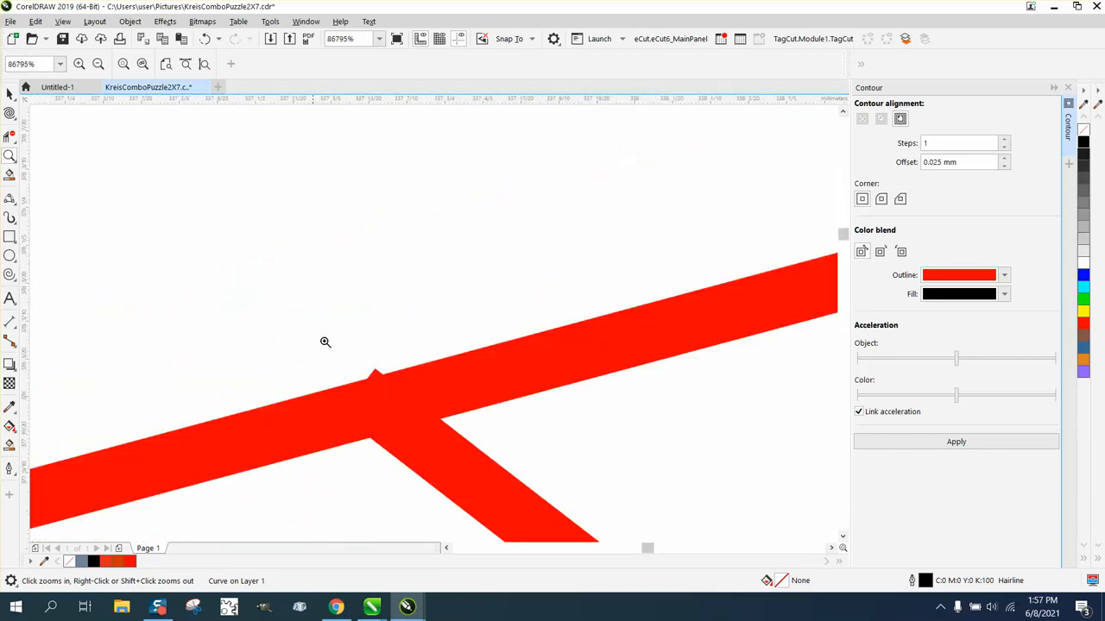
pyautogui.scroll(-3, 202, 285)
pyautogui.scroll(-10, 308, 310)
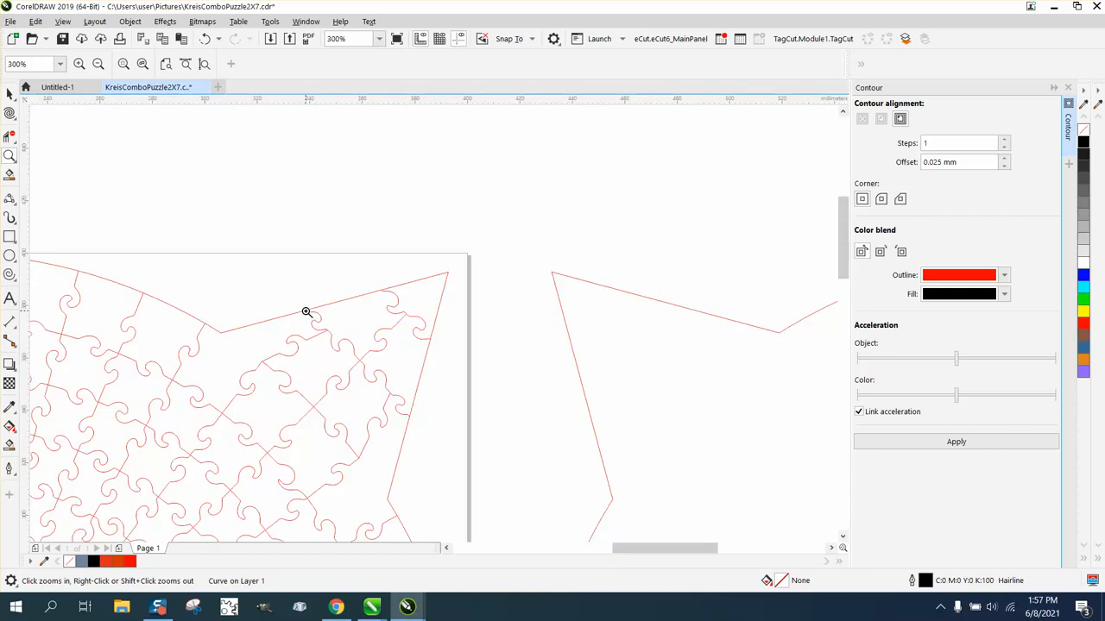